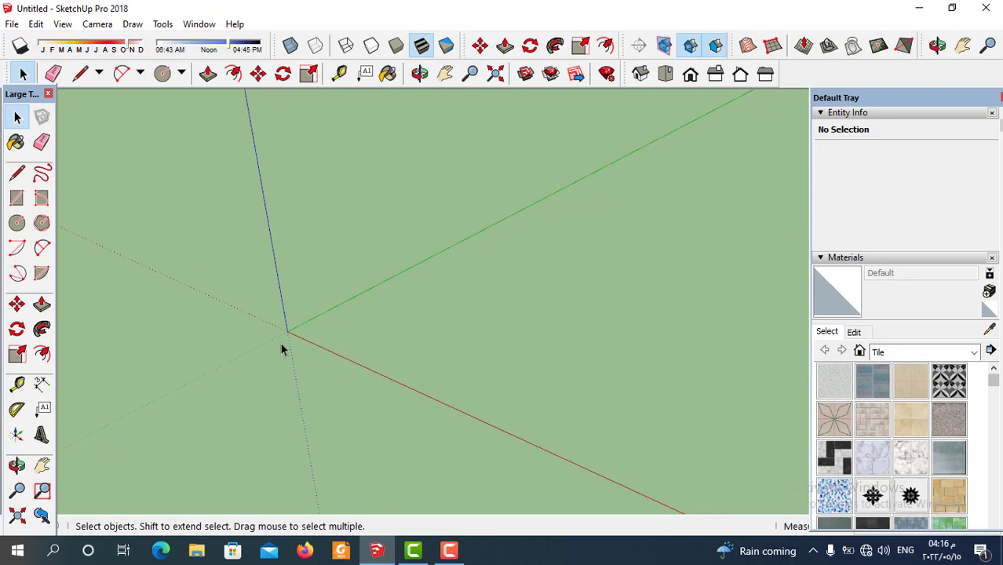
Step: Draw a circle of about 12 m² flat on the ground beside the origin
scroll(283, 316, "up", 1)
scroll(312, 341, "up", 1)
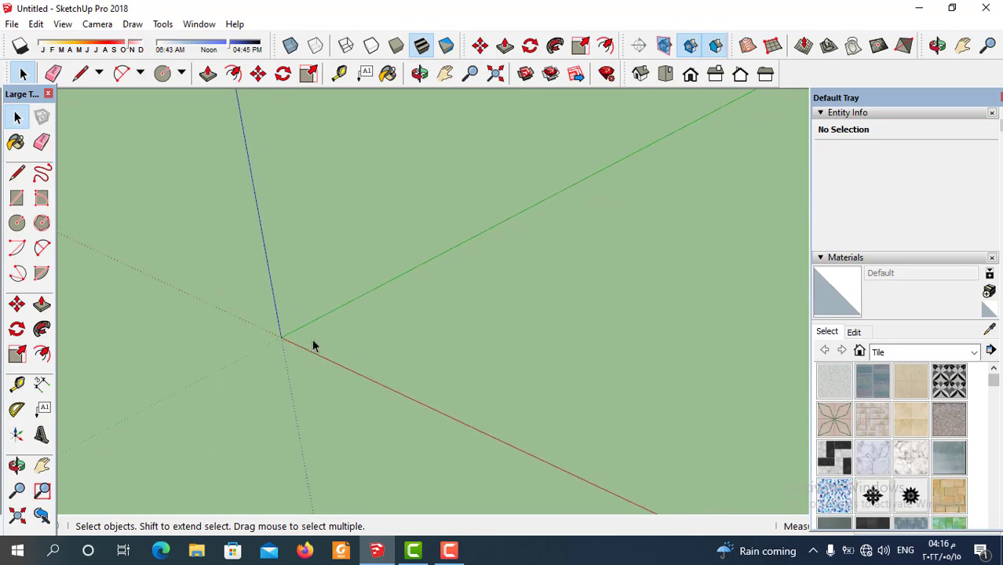
left_click(19, 222)
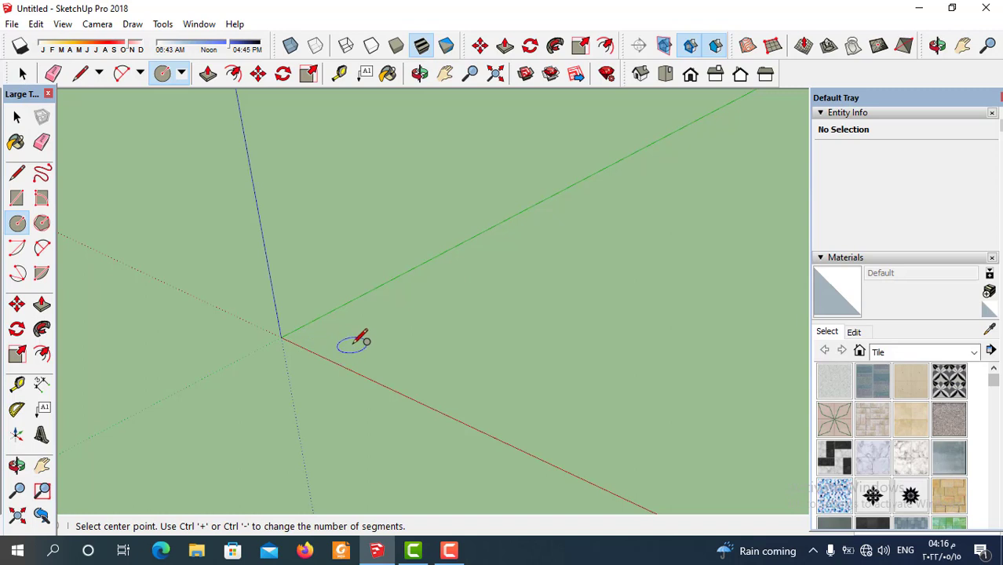
left_click(352, 344)
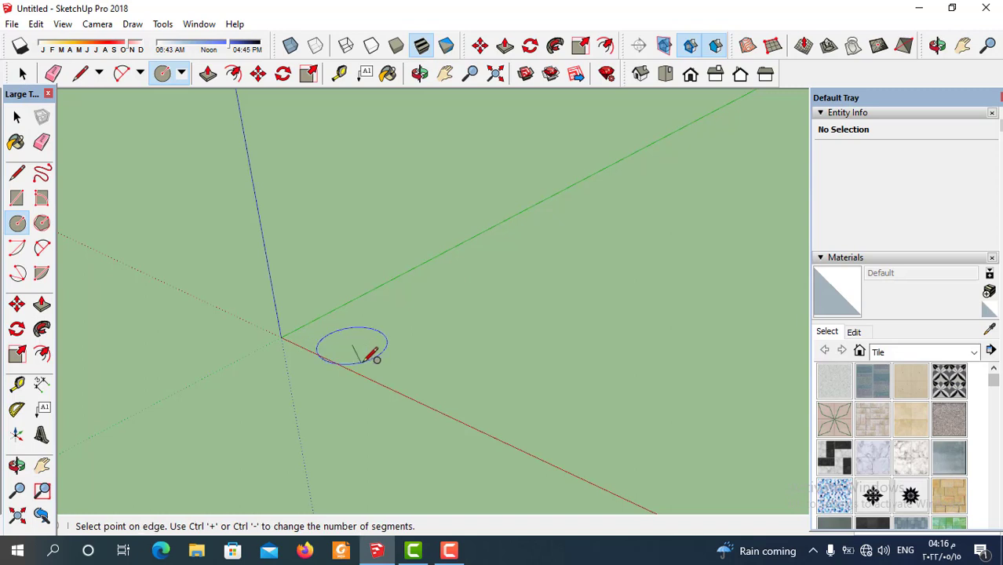
left_click(375, 386)
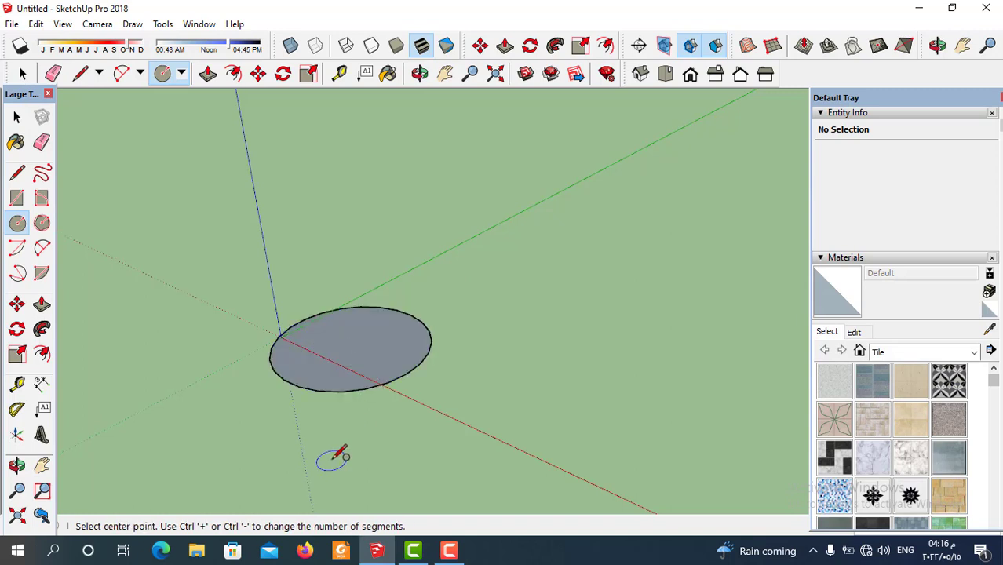
Step: Draw a vertical right triangle on the circle, rising along the blue axis from its centre and sloping down to its edge
left_click(80, 73)
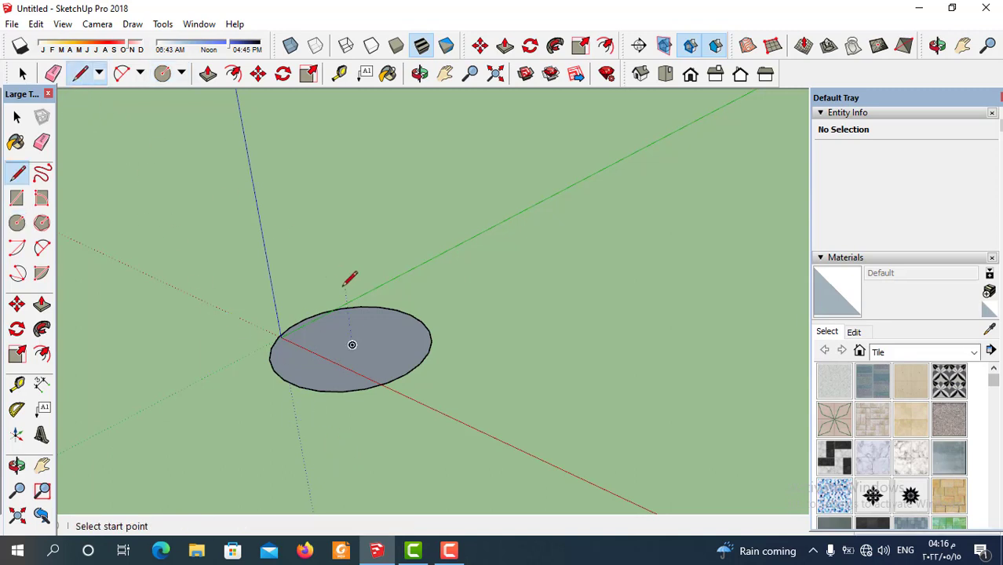
left_click(352, 345)
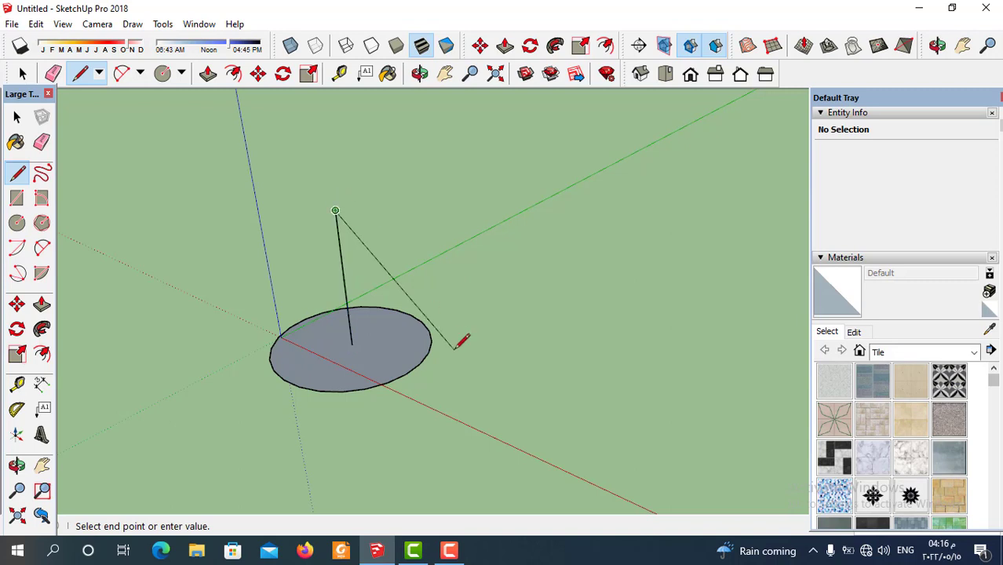
left_click(431, 341)
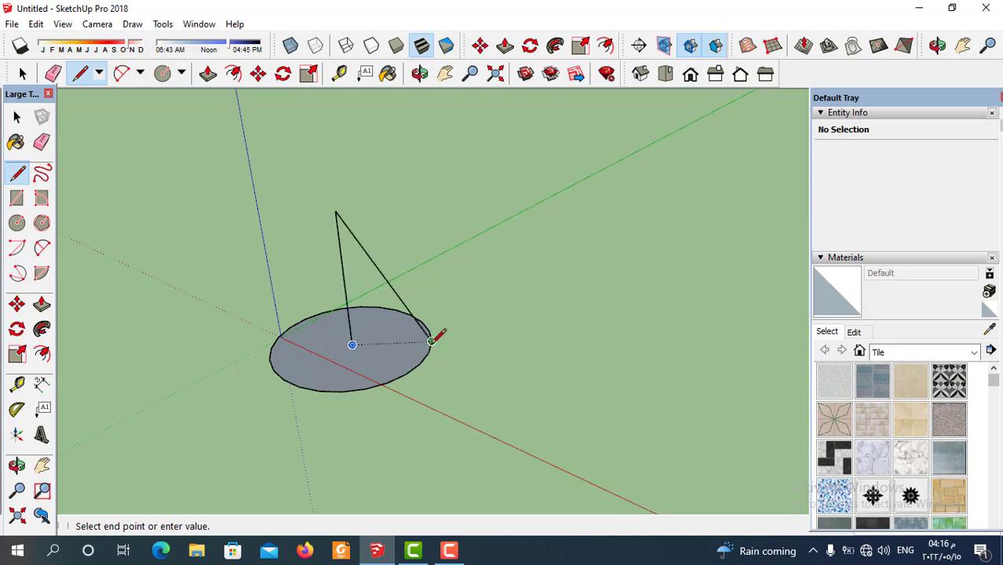
left_click(353, 344)
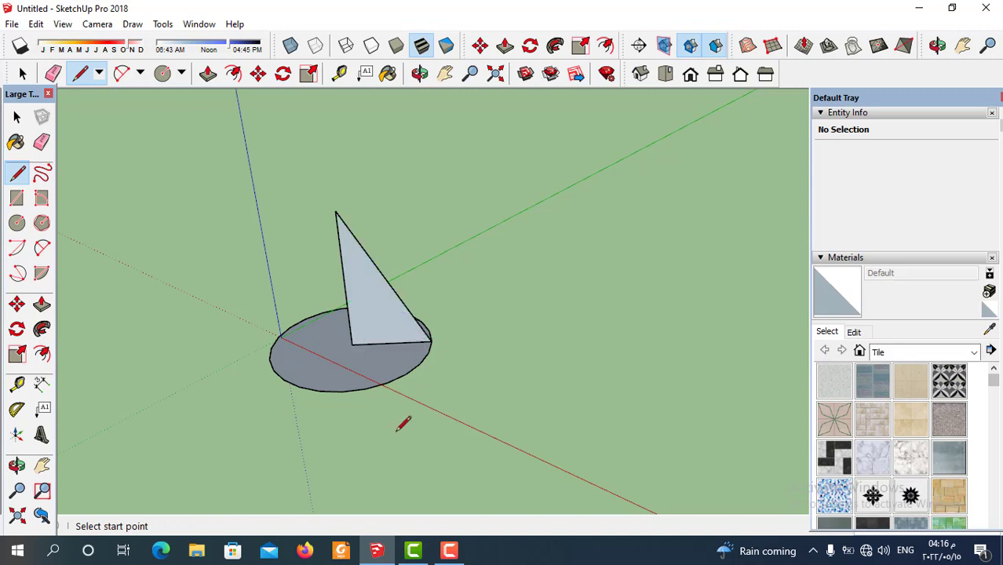
Step: Sweep the triangle around the circle with Follow Me to form a cone
left_click(18, 116)
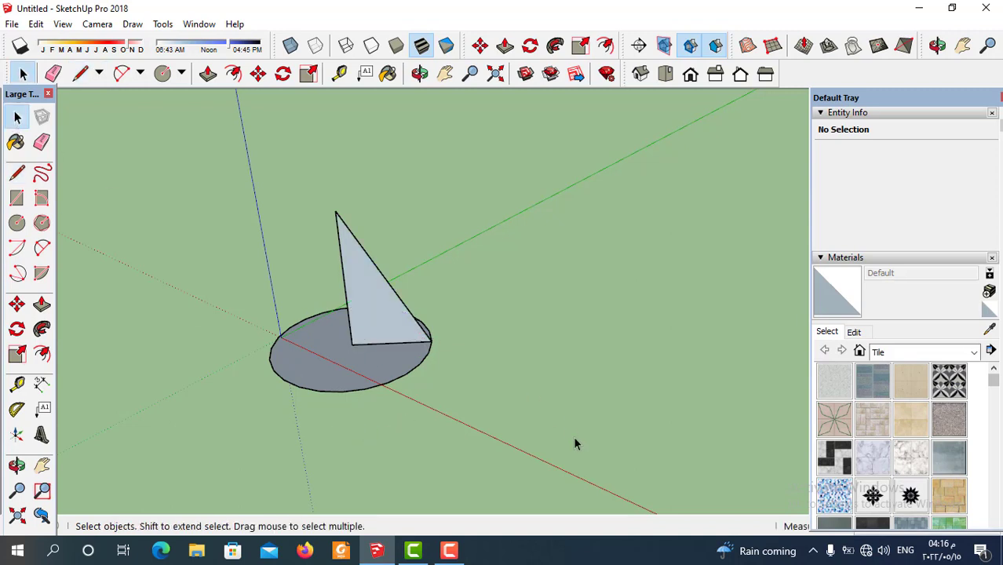
left_click(349, 388)
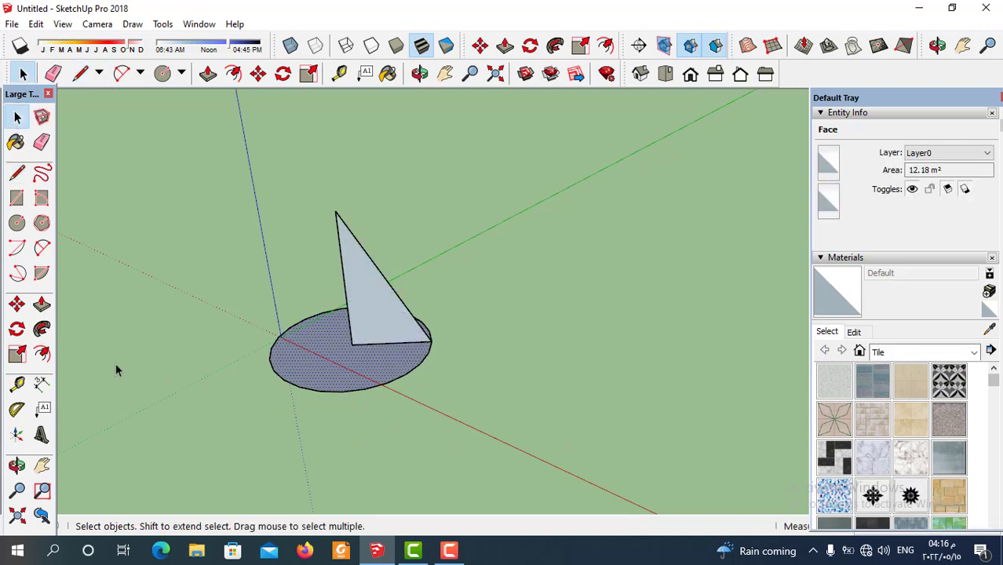
left_click(43, 330)
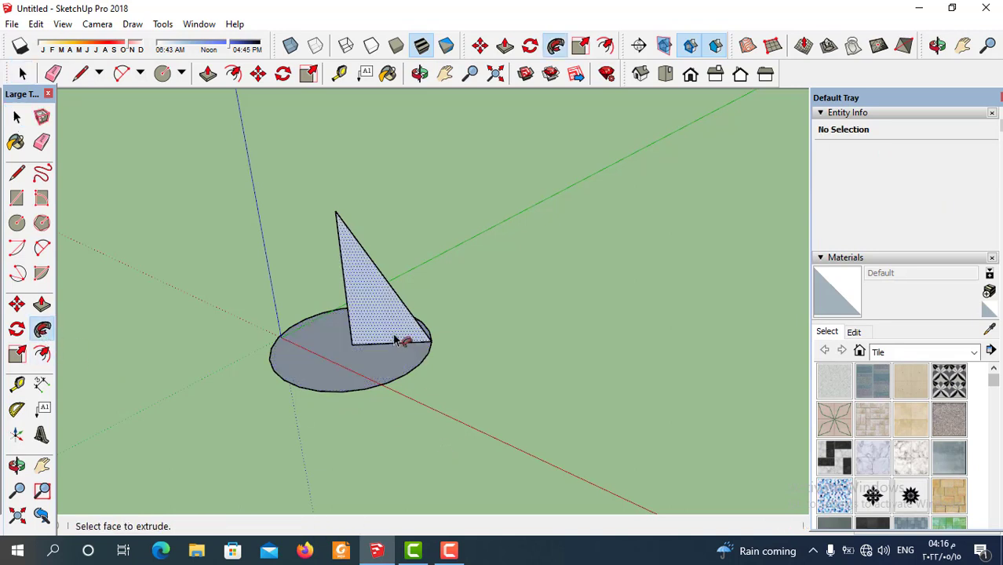
left_click(399, 339)
middle_click_drag(448, 374, 514, 350)
left_click(22, 72)
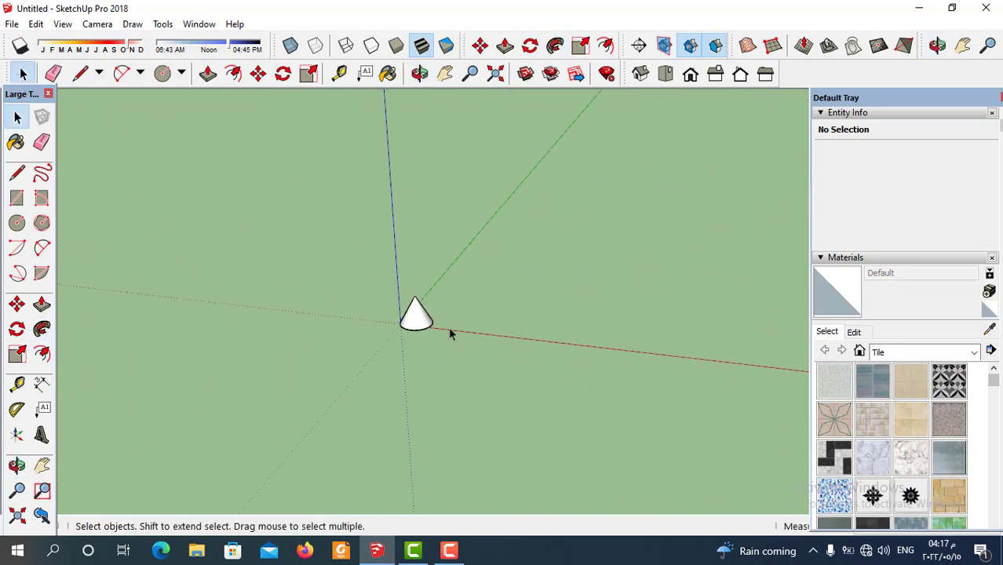
Step: Draw a second circle of about 18 m² on the ground, centred near the red axis away from the cone
middle_click_drag(448, 327, 460, 381)
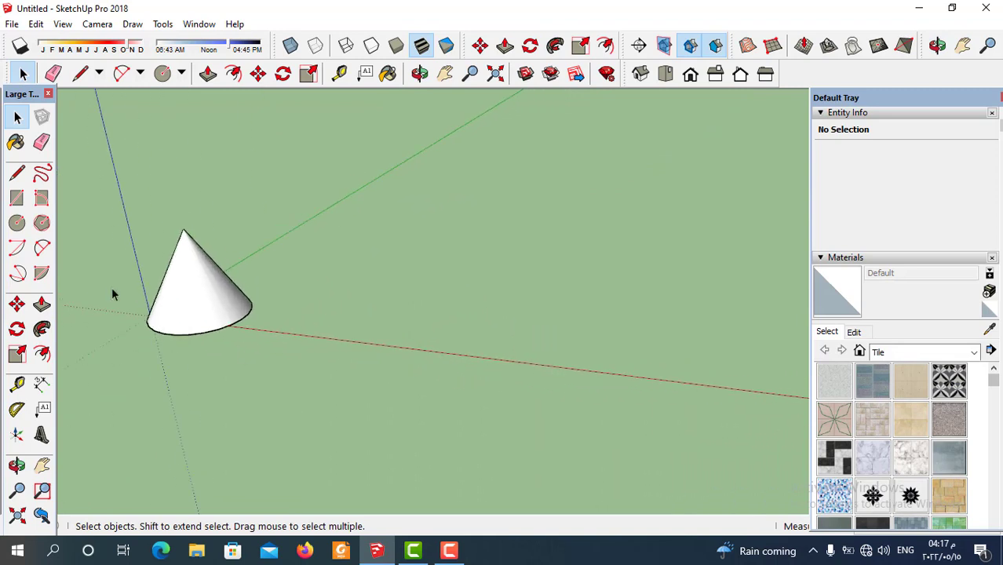
left_click(16, 222)
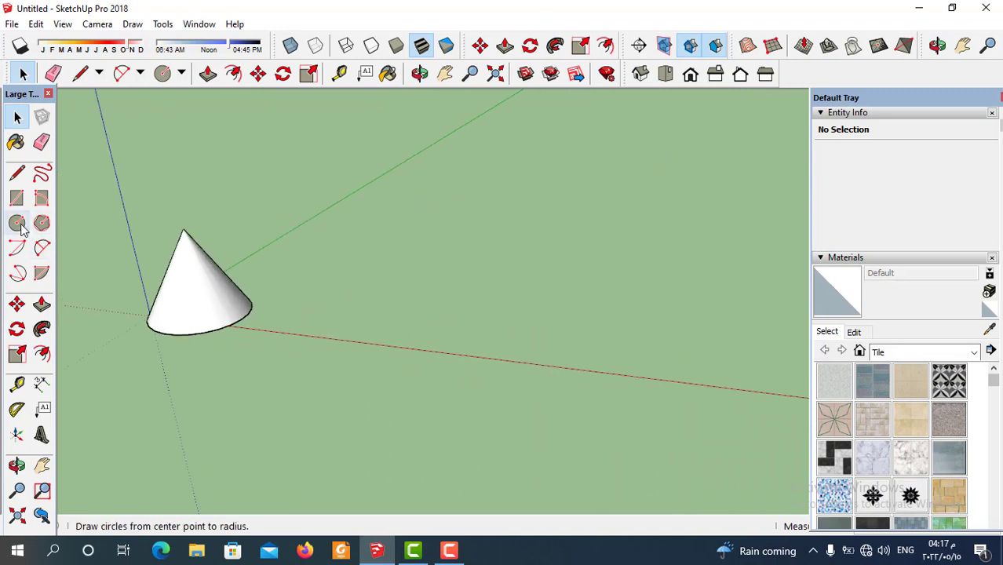
left_click(494, 357)
left_click(499, 386)
scroll(569, 404, "up", 3)
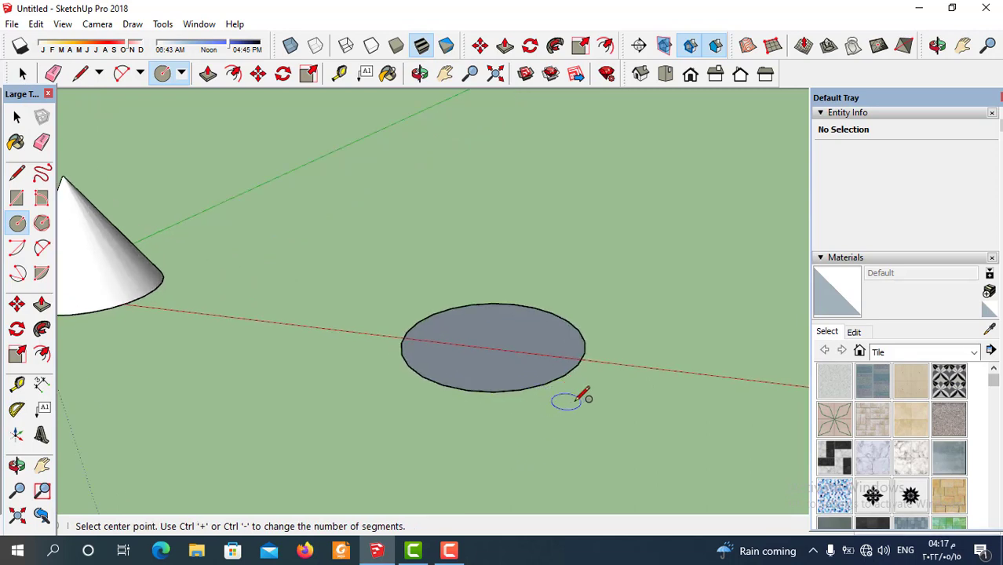
scroll(570, 400, "up", 2)
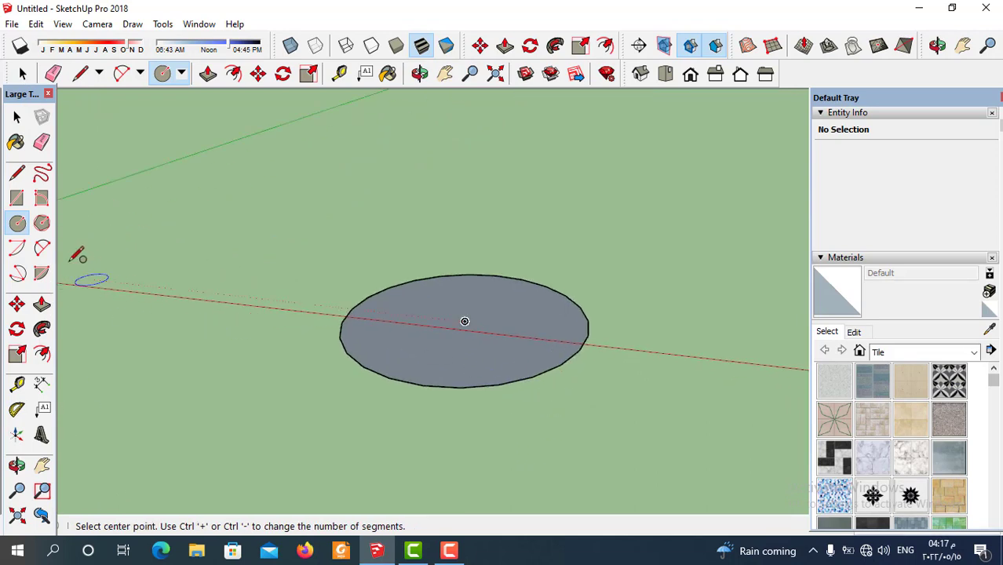
left_click(42, 248)
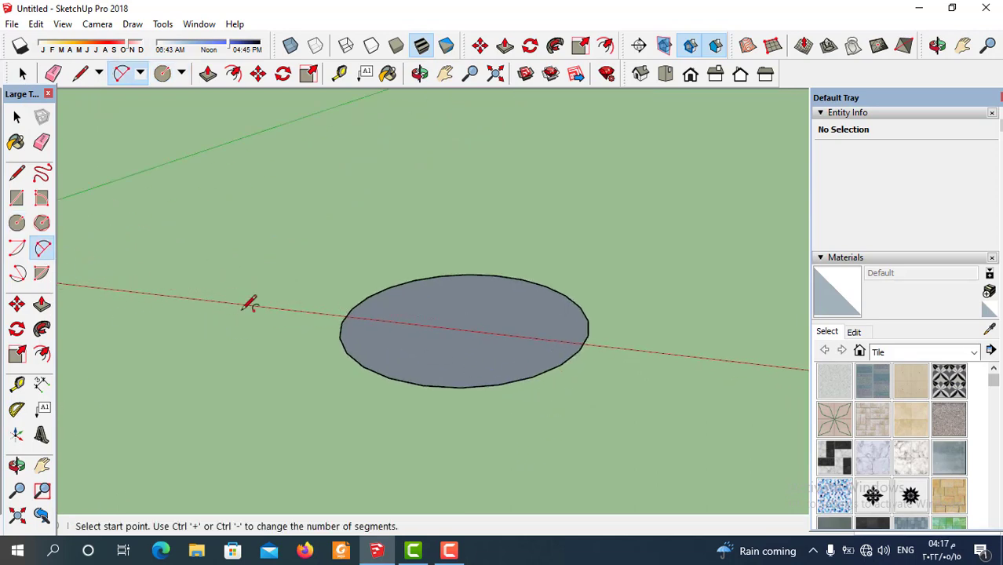
left_click(346, 315)
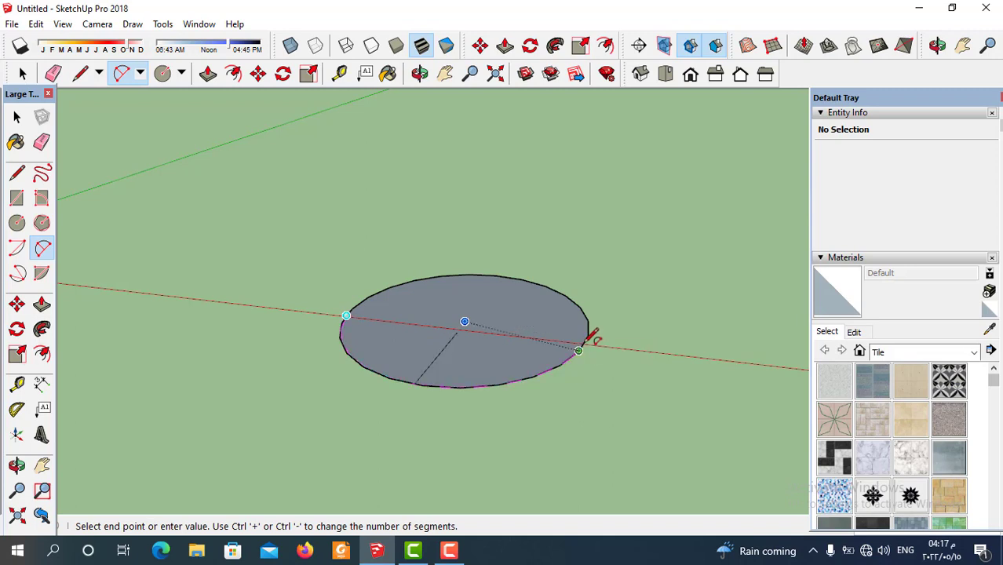
scroll(594, 338, "up", 3)
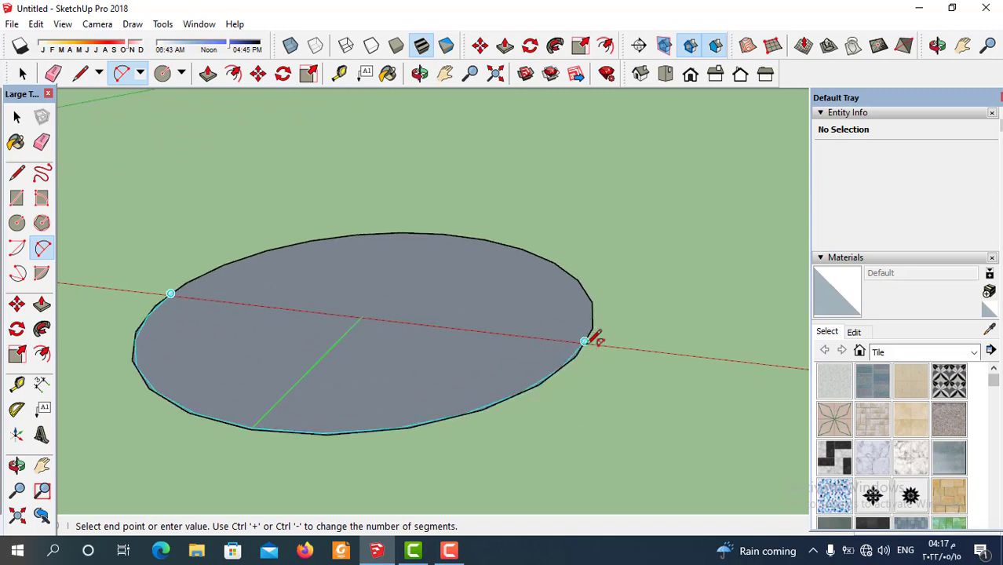
left_click(584, 342)
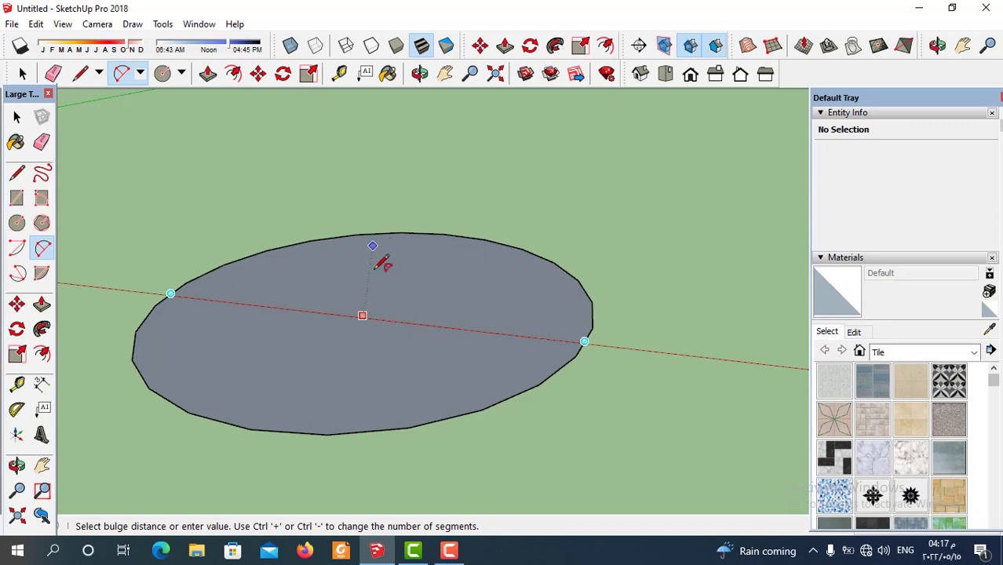
key("Escape")
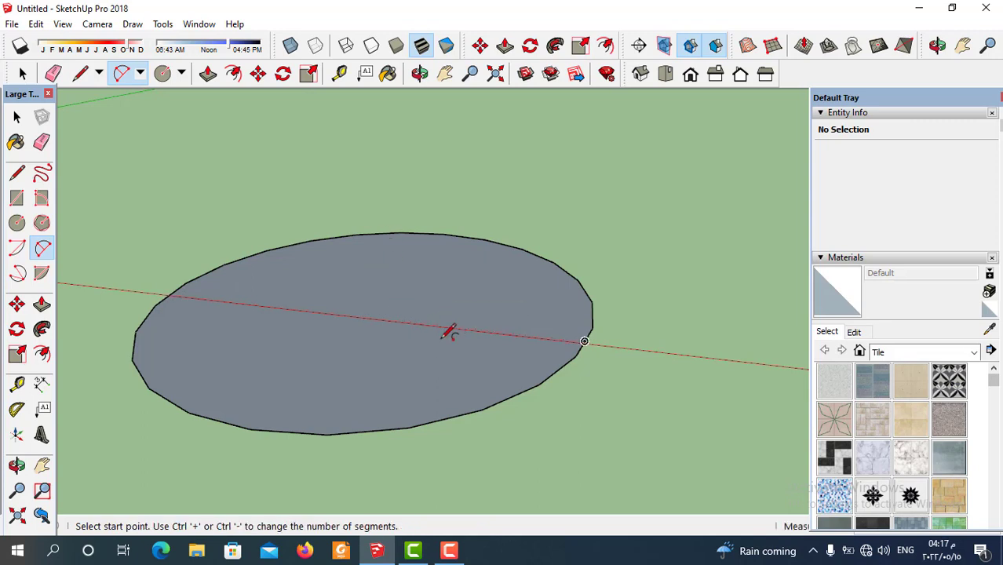
Step: Draw an upright arc of about 2.40 m radius across the second circle, bulging upward along the blue axis
left_click(171, 292)
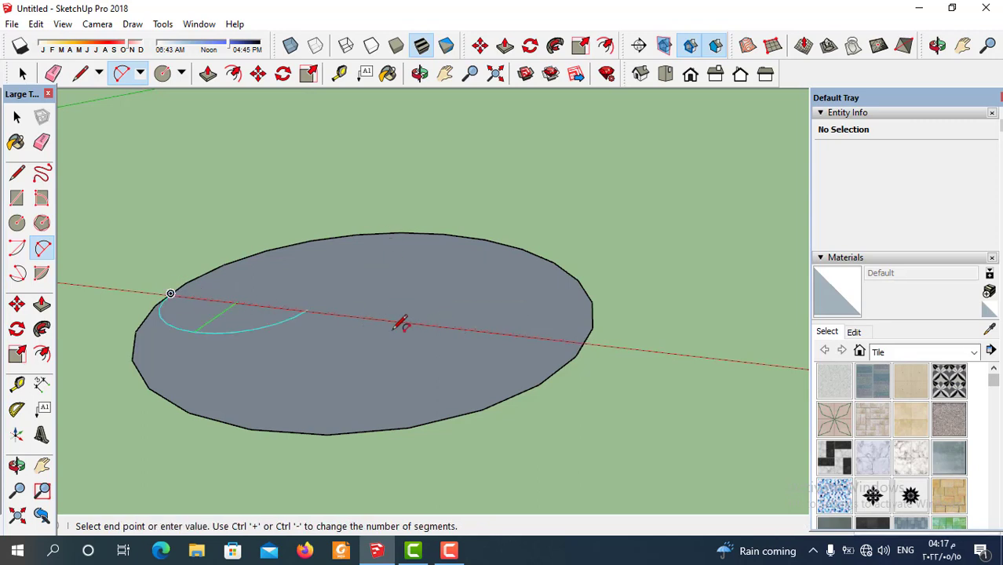
left_click(584, 341)
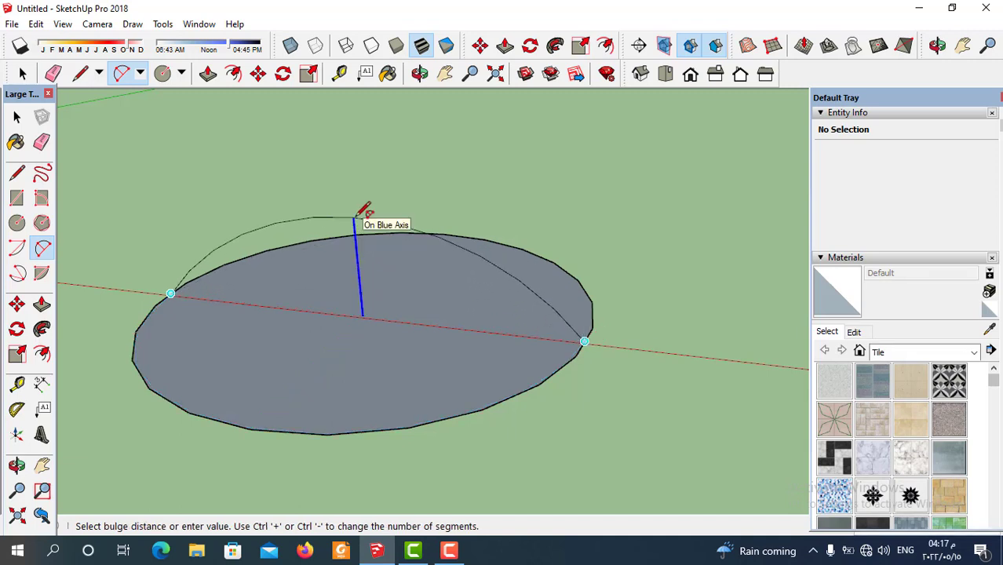
scroll(381, 246, "down", 5)
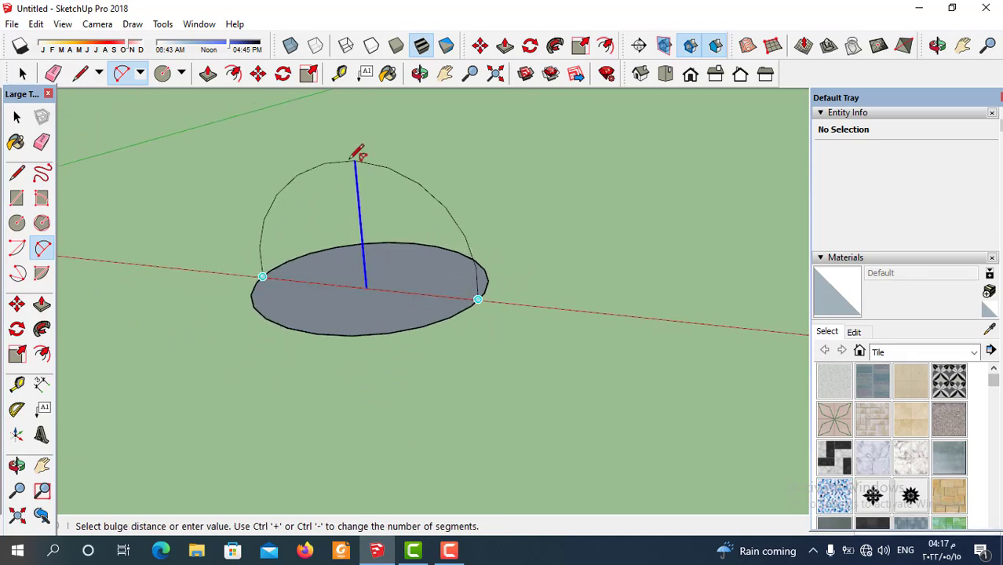
left_click(355, 154)
scroll(494, 336, "down", 1)
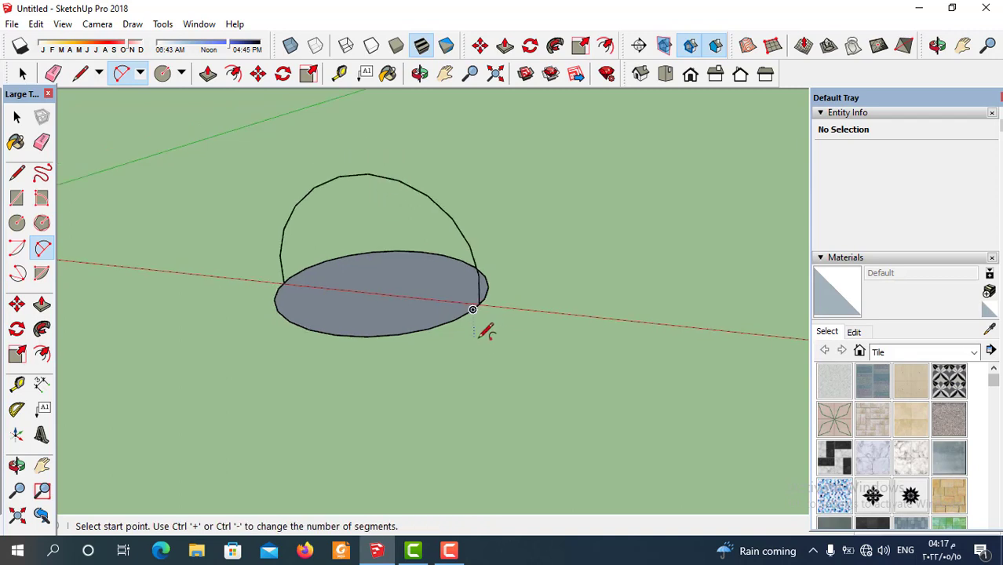
Step: Draw lines from the arc's top down to the circle's centre and out to its edge, closing a quarter-round face
scroll(424, 302, "up", 1)
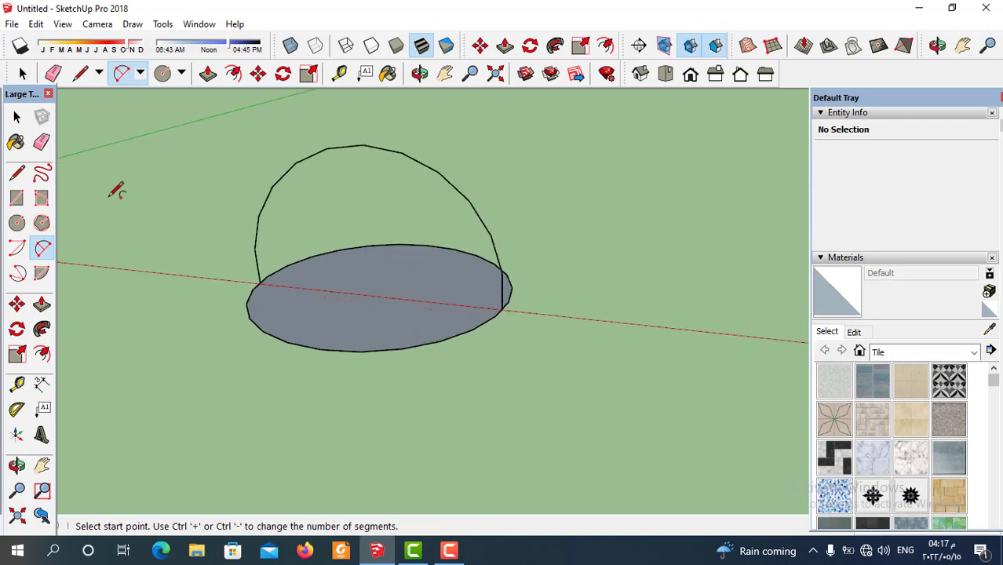
left_click(17, 172)
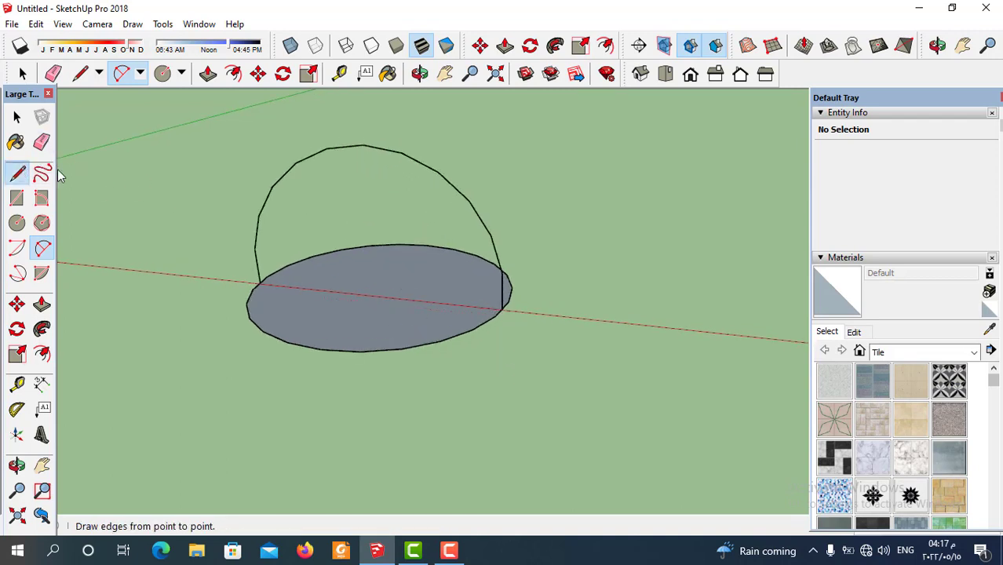
left_click(361, 144)
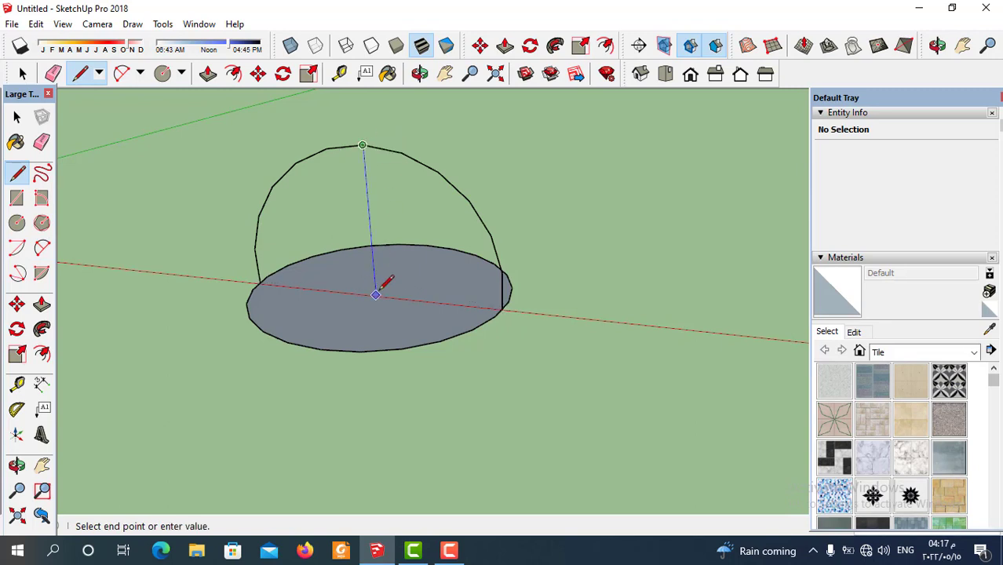
left_click(376, 295)
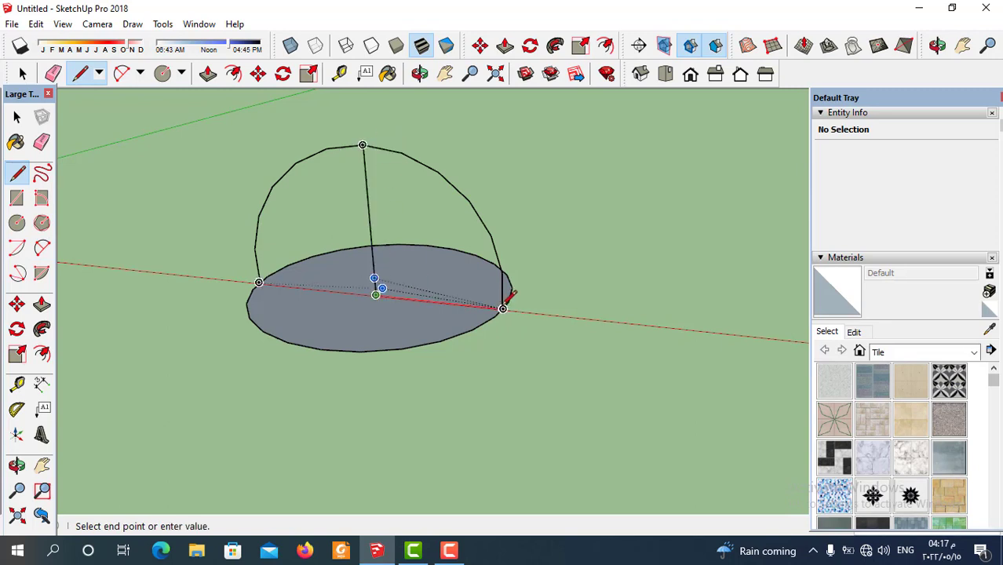
left_click(502, 308)
Step: Delete the leftover half of the arc that does not border the quarter-round face
left_click(23, 73)
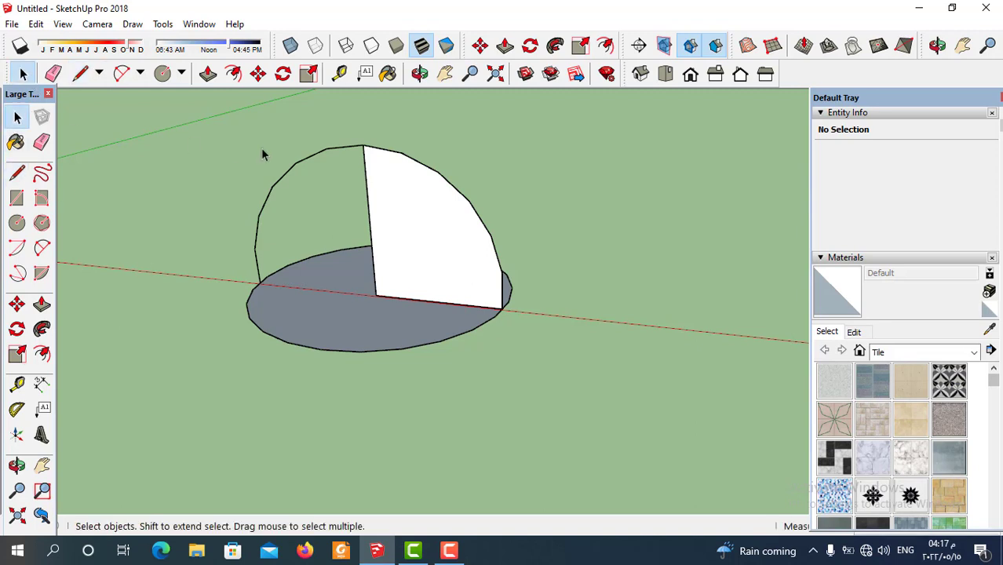
left_click(291, 176)
key("Delete")
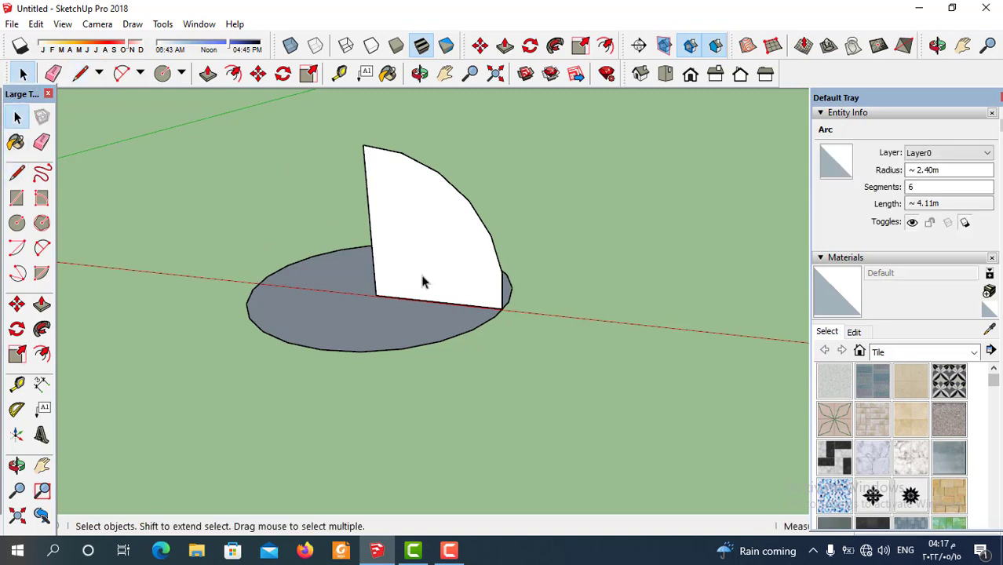
Step: Sweep the quarter-round face around the second circle with Follow Me to form a dome
left_click(329, 336)
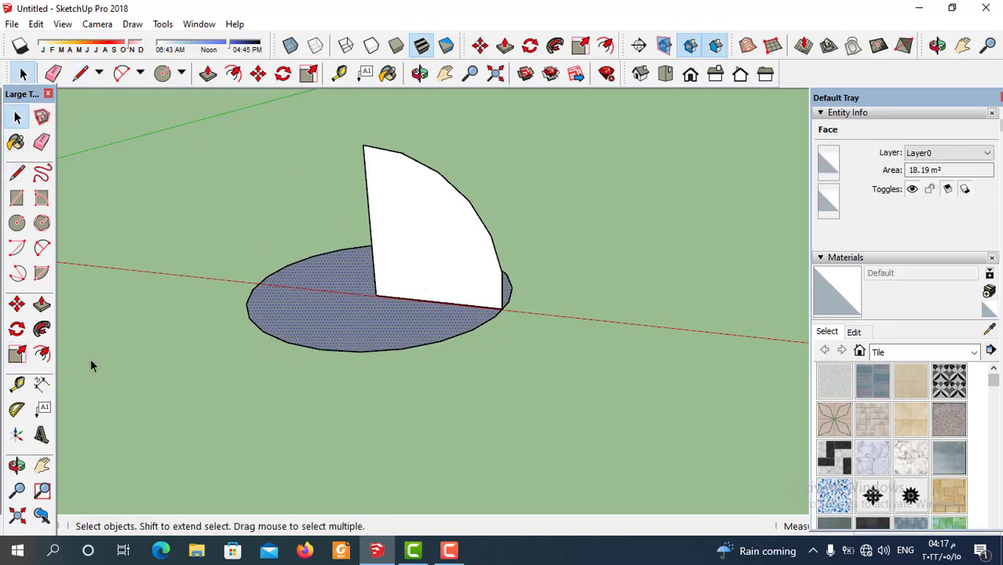
left_click(43, 331)
left_click(501, 258)
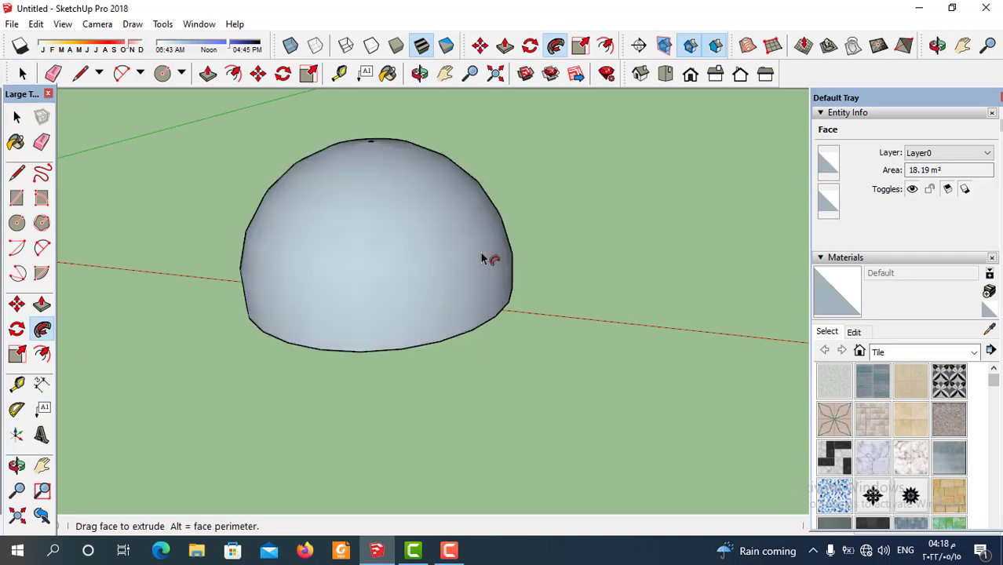
Step: Select the entire dome and place a copy of it straight down along the blue axis, just below the original
scroll(473, 353, "down", 2)
middle_click_drag(470, 345, 572, 309)
scroll(520, 304, "down", 2)
middle_click_drag(439, 338, 464, 333)
scroll(463, 333, "down", 1)
left_click(415, 390)
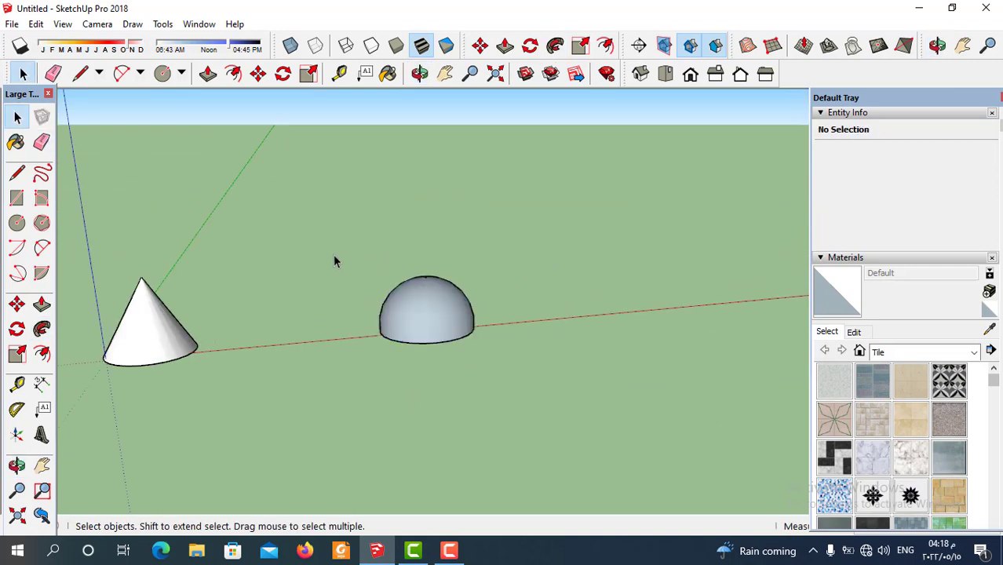
left_click_drag(332, 253, 545, 363)
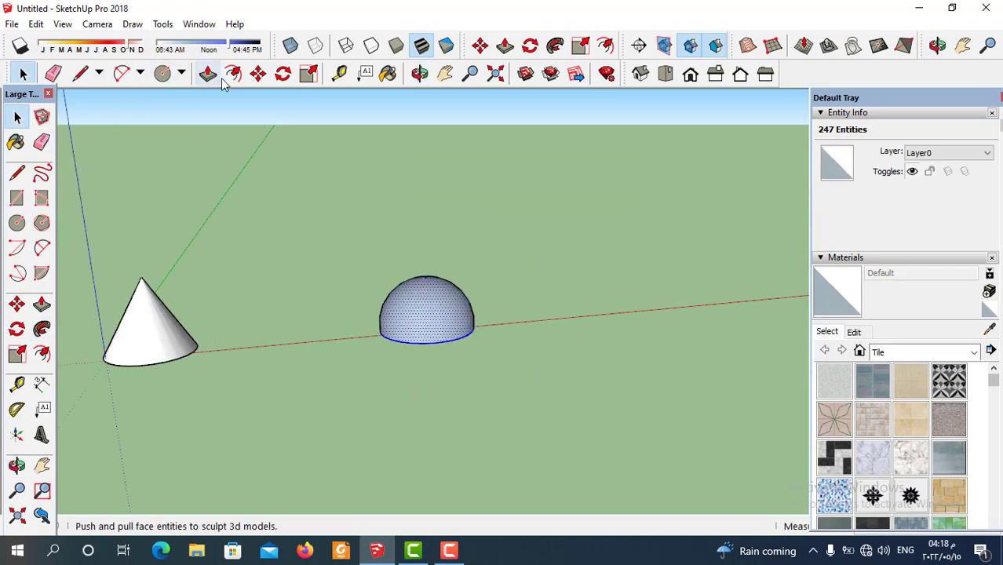
left_click(258, 74)
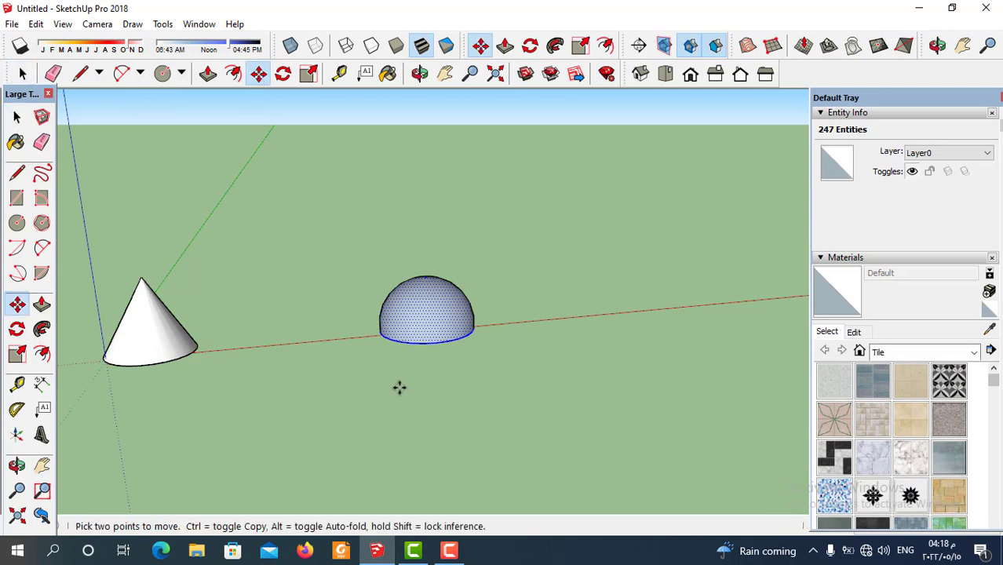
scroll(478, 367, "up", 5)
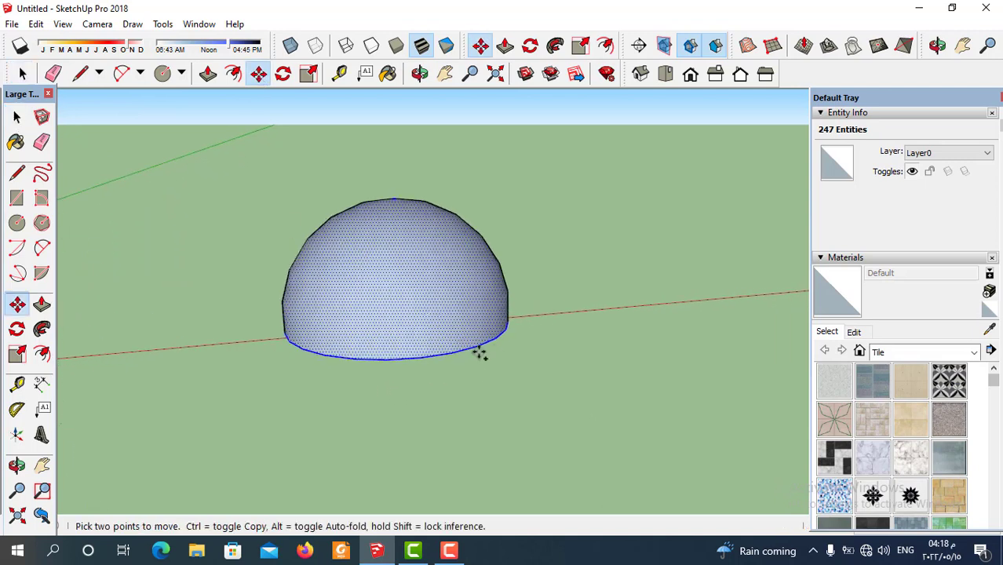
key("ctrl")
left_click(403, 359)
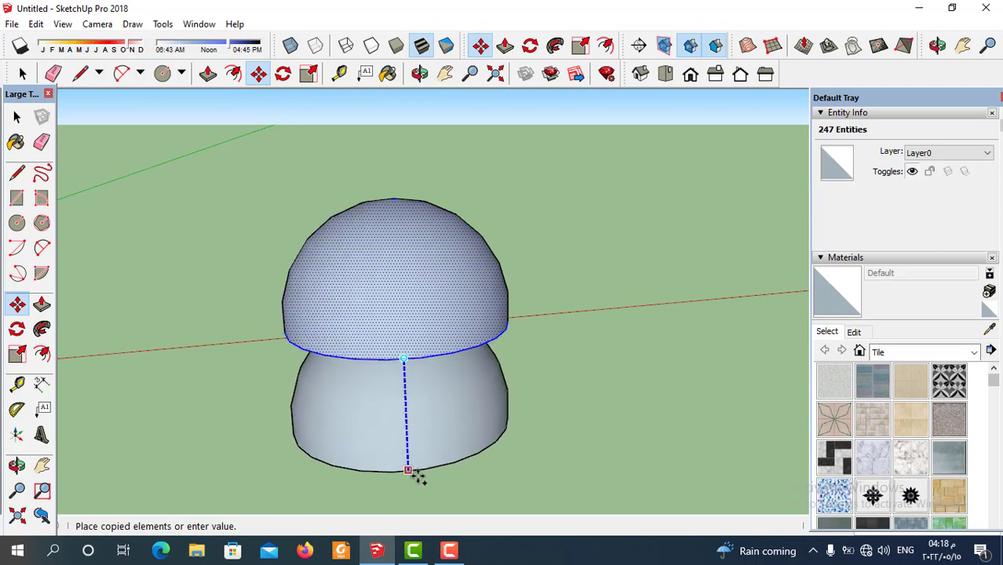
scroll(369, 320, "down", 2)
scroll(370, 321, "down", 1)
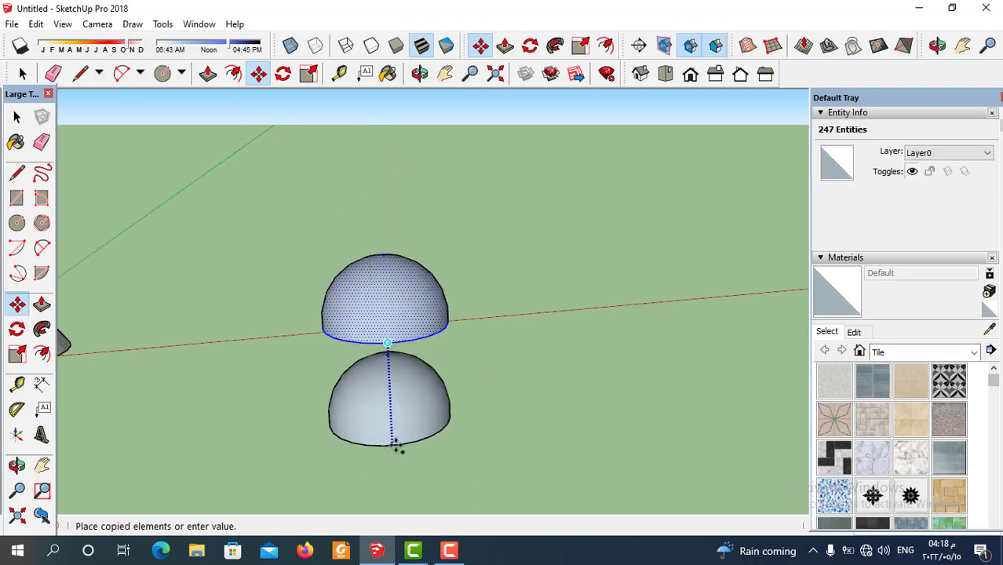
left_click(397, 445)
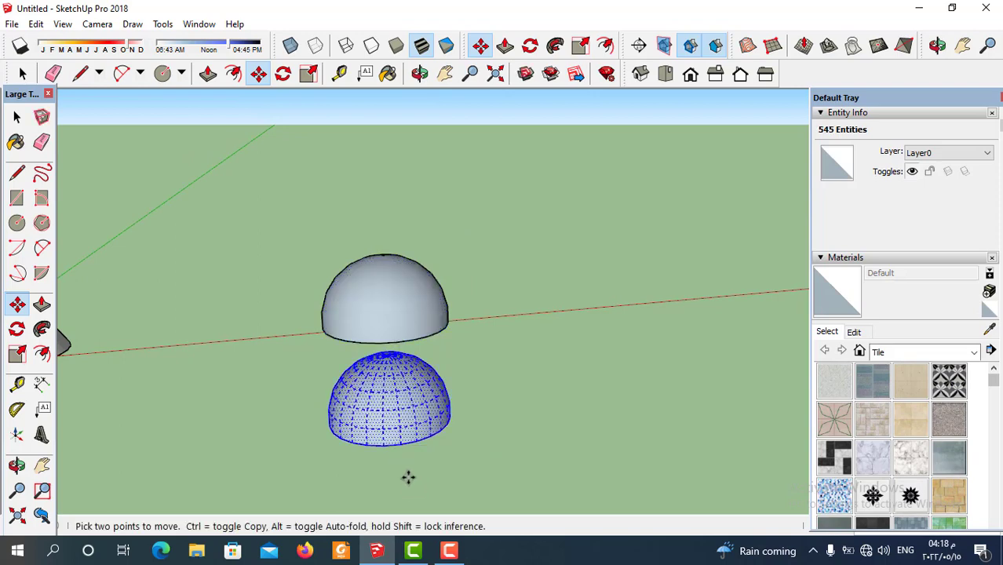
Step: Flip the copied dome upside down along the blue direction
scroll(396, 467, "up", 2)
right_click(377, 414)
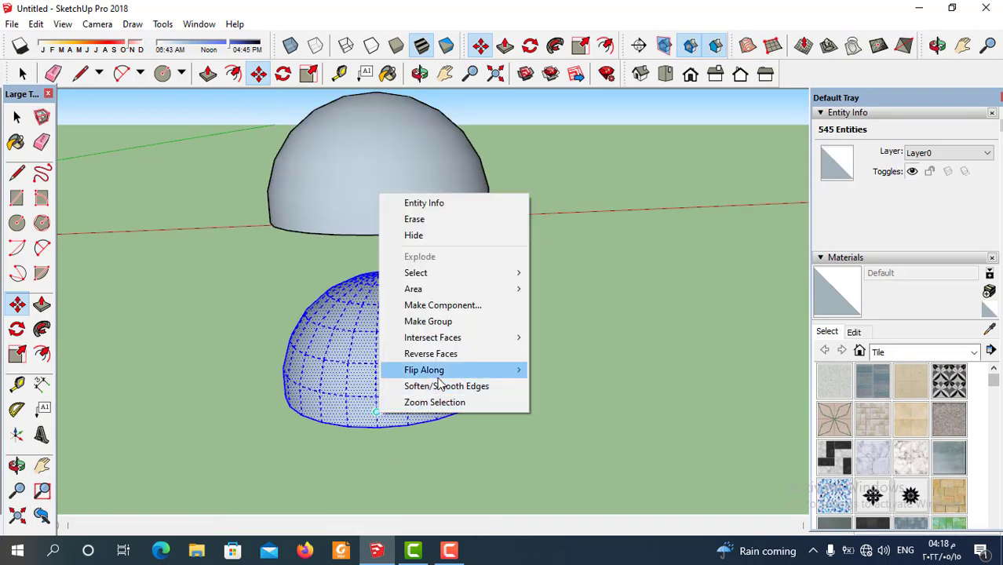
mouse_move(436, 377)
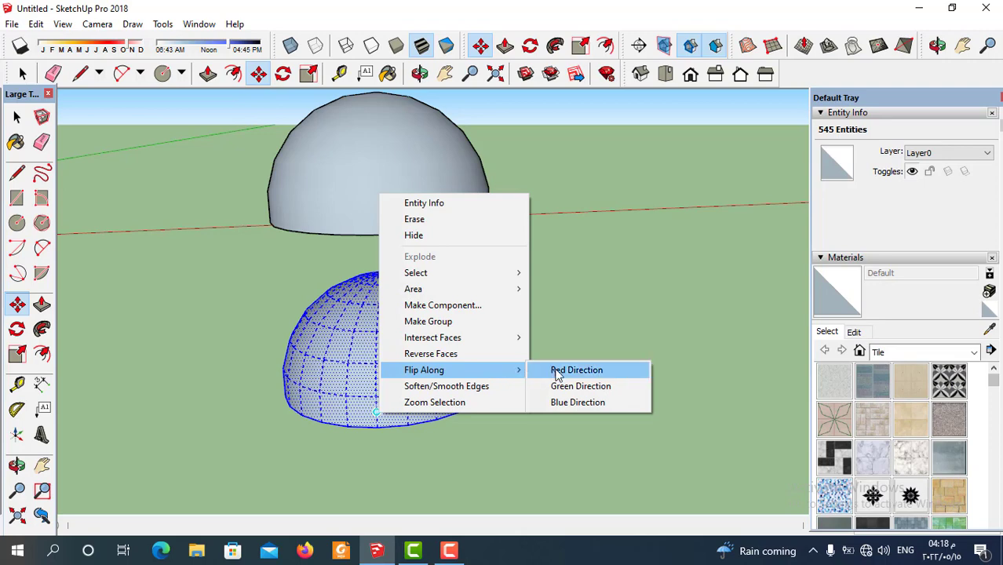
left_click(572, 402)
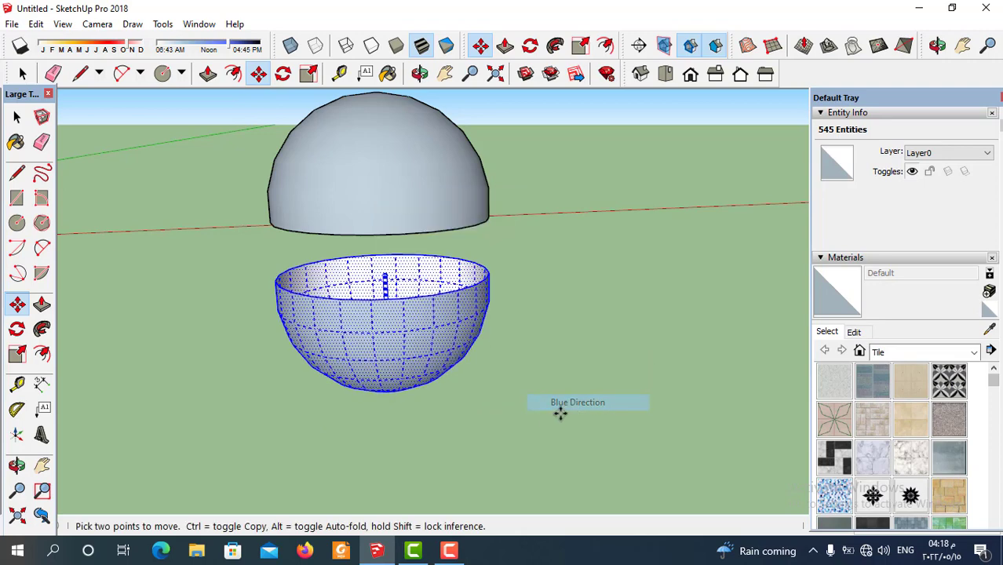
Step: Move the flipped dome up by its rim endpoint onto the original dome's base edge to close a sphere, and clear the selection
scroll(513, 414, "down", 5)
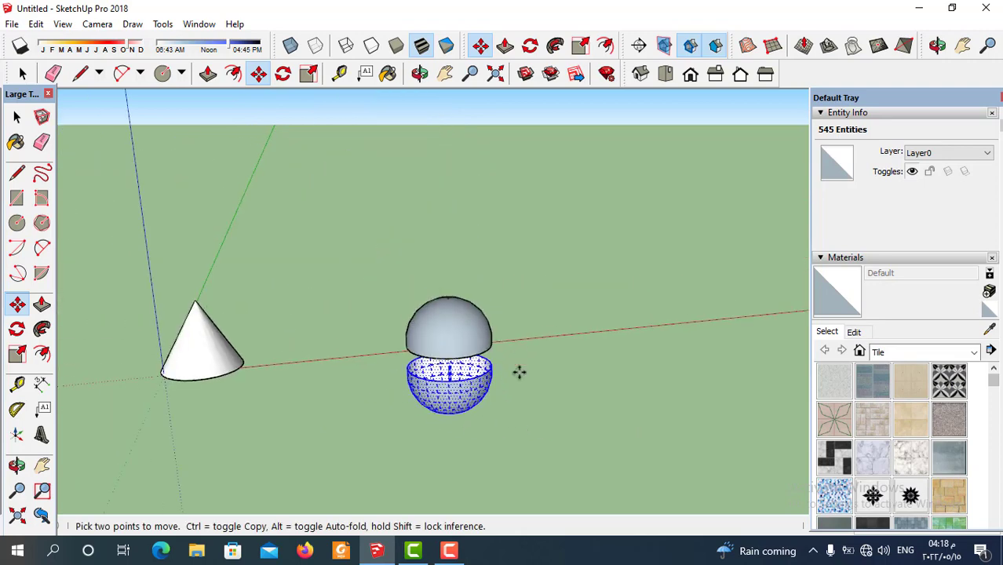
scroll(446, 346, "up", 5)
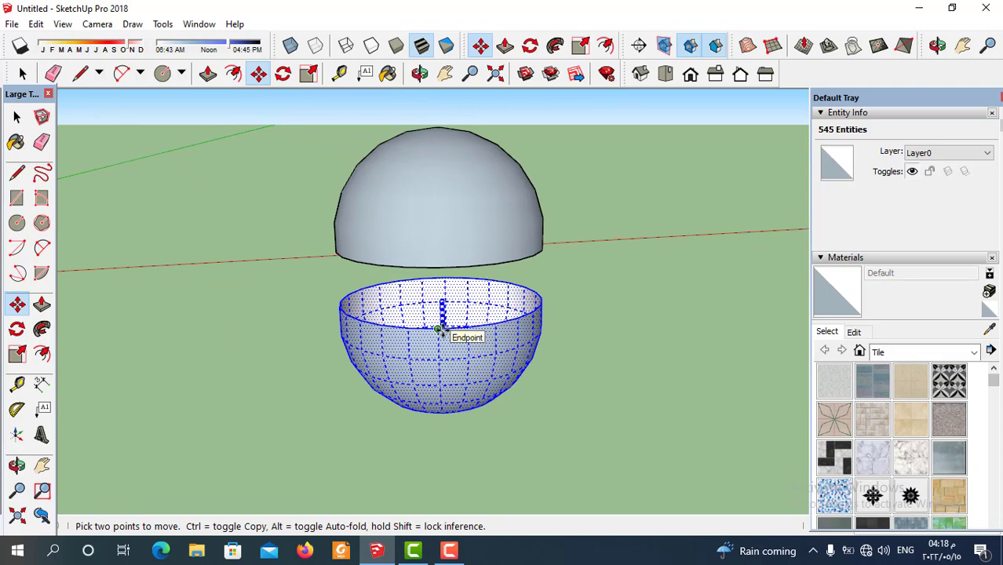
left_click(439, 330)
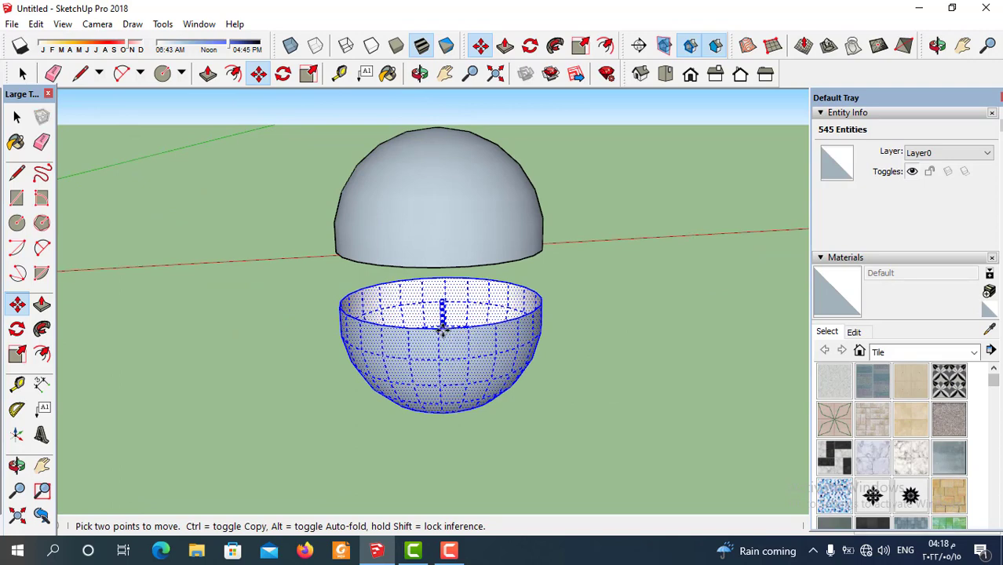
left_click(439, 267)
middle_click_drag(549, 304, 228, 216)
middle_click_drag(515, 315, 369, 336)
scroll(487, 329, "down", 1)
key("space")
left_click(558, 331)
Step: Draw a flat circle of about 5.10 m radius on the ground, centred on the red axis beyond the sphere
scroll(597, 349, "up", 1)
scroll(471, 346, "down", 2)
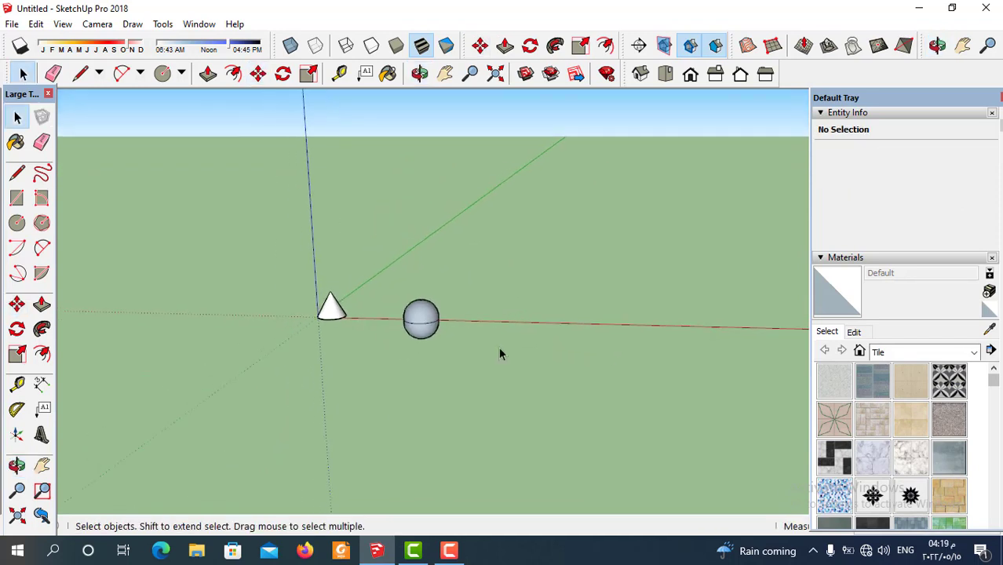
scroll(545, 316, "up", 5)
scroll(538, 331, "down", 2)
scroll(425, 324, "up", 4)
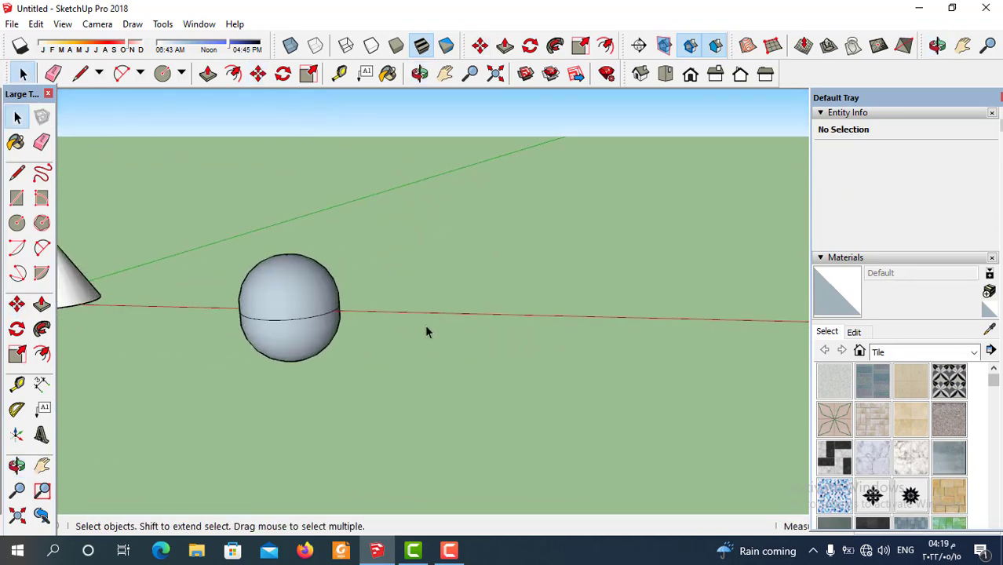
scroll(461, 316, "down", 2)
scroll(461, 316, "up", 2)
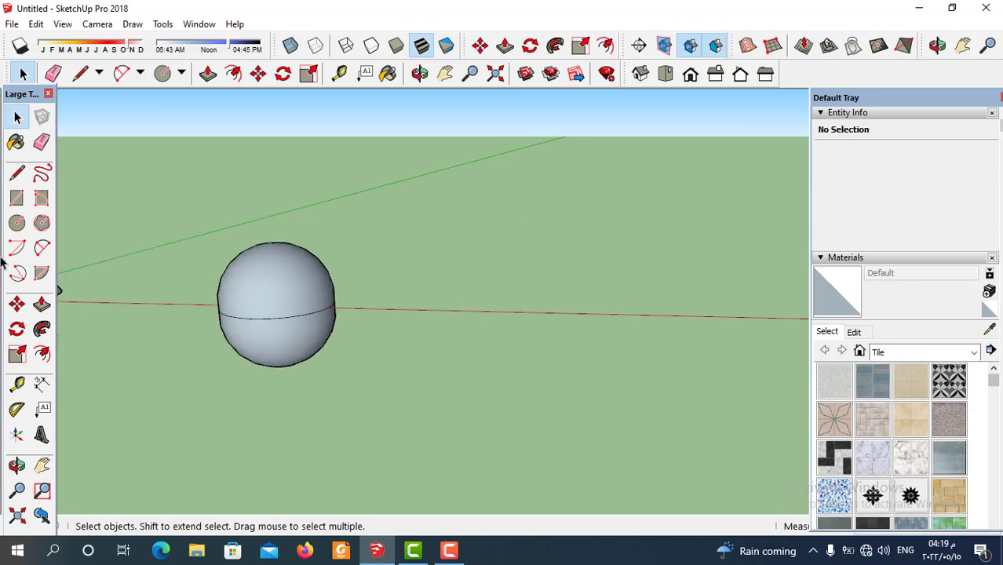
left_click(17, 223)
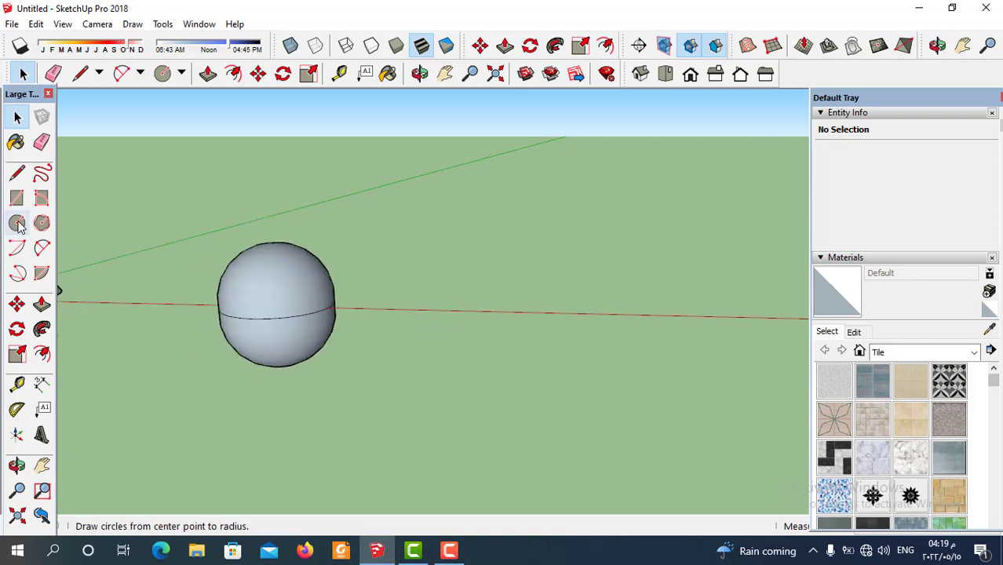
left_click(521, 310)
left_click(567, 343)
Step: Draw a small upright circle perpendicular to the large circle, centred on its edge near the red axis
middle_click_drag(564, 369, 510, 316)
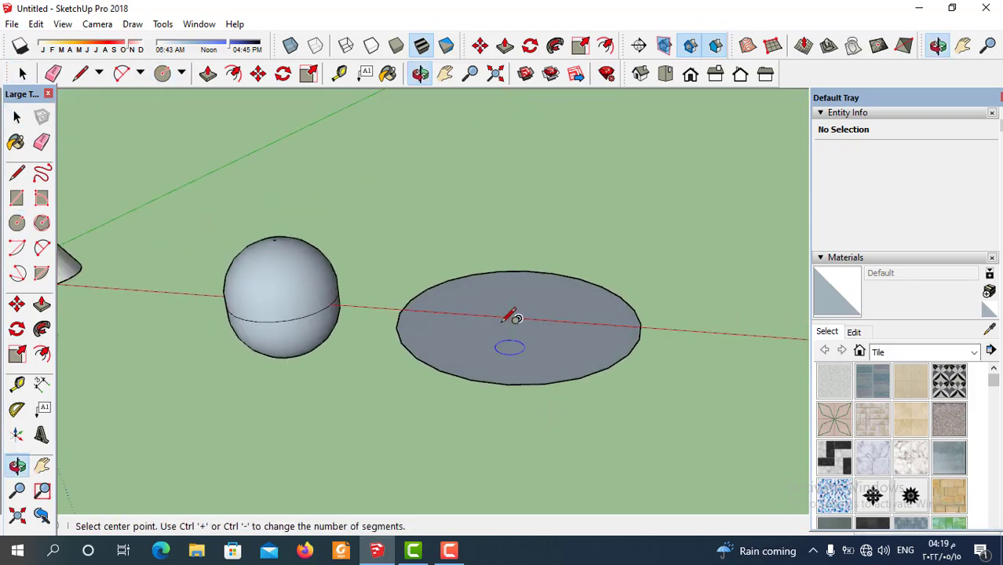
scroll(510, 316, "down", 2)
scroll(594, 335, "up", 4)
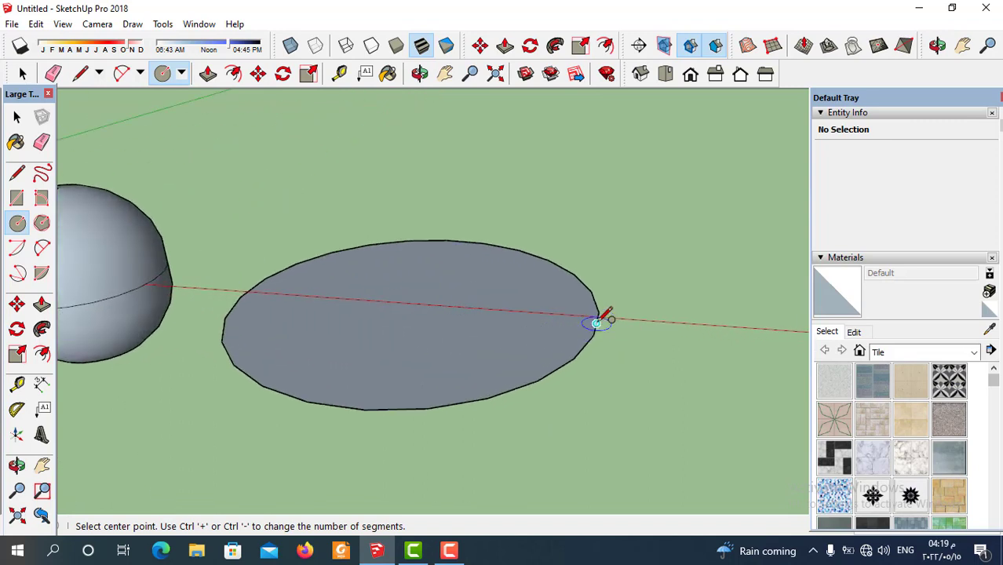
left_click(597, 322)
middle_click_drag(597, 322, 663, 328)
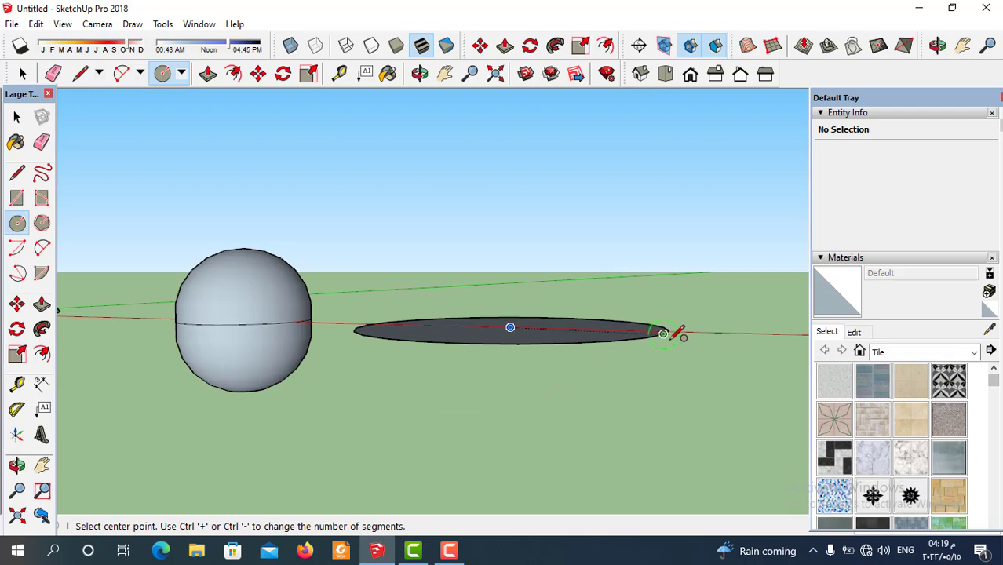
left_click(663, 333)
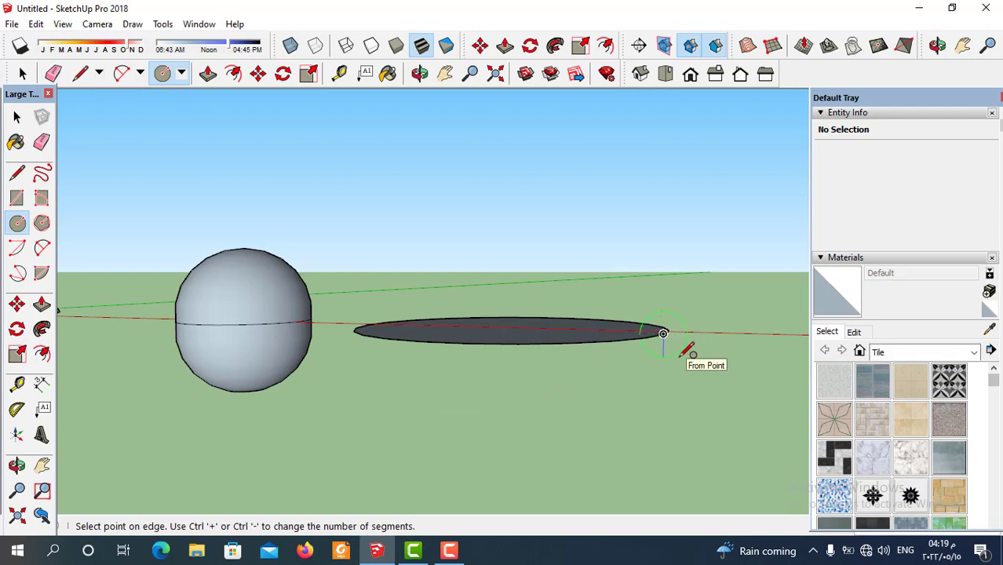
left_click(681, 357)
Step: Sweep the small upright circle around the large circle's edge with Follow Me to form a ring
middle_click_drag(536, 388, 566, 437)
scroll(554, 372, "down", 3)
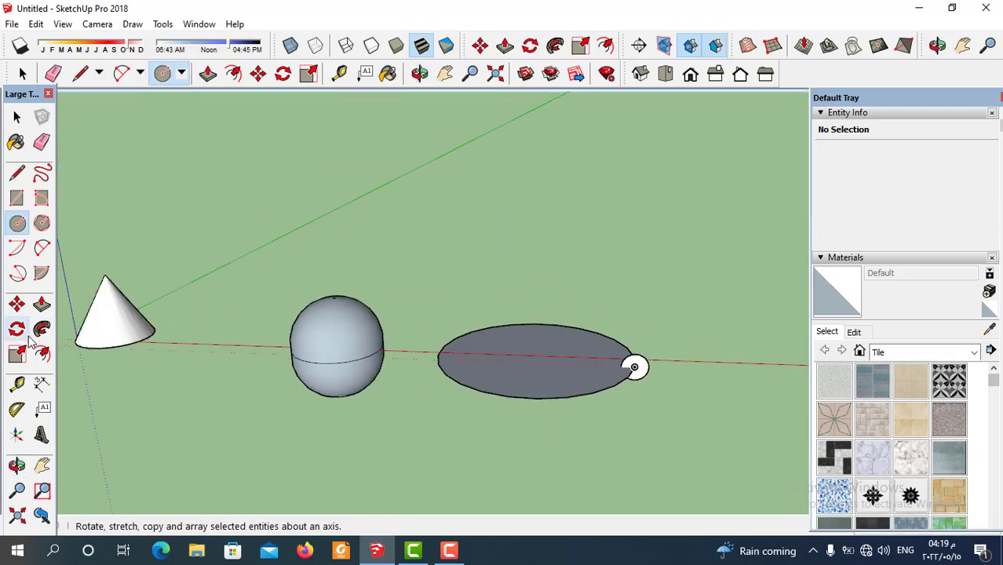
left_click(18, 117)
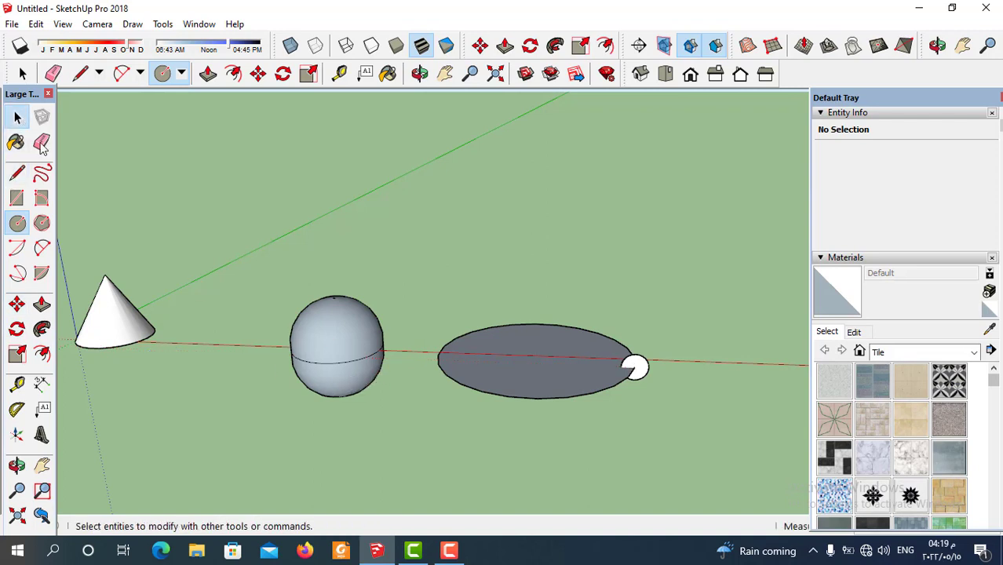
left_click(532, 398)
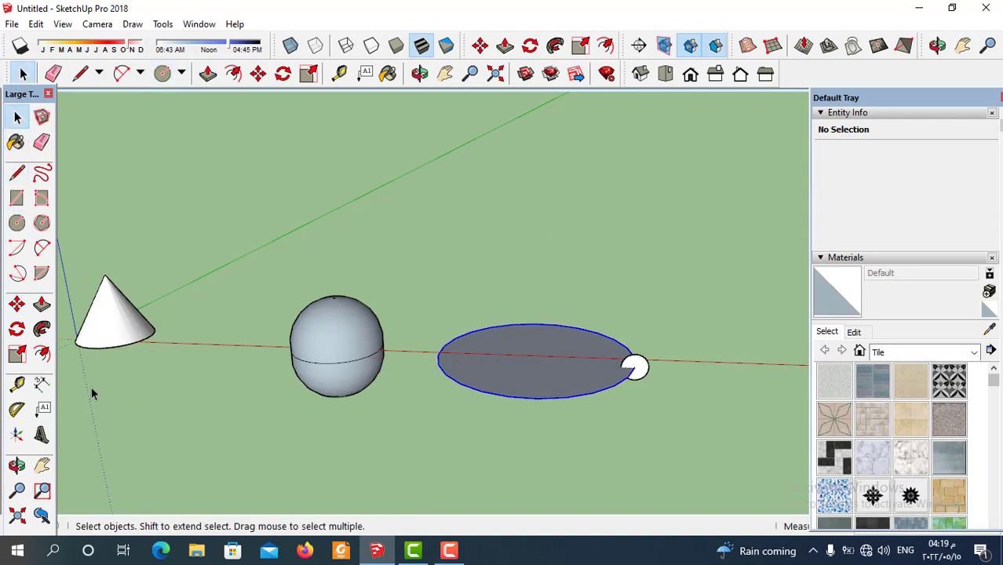
left_click(42, 330)
left_click(645, 372)
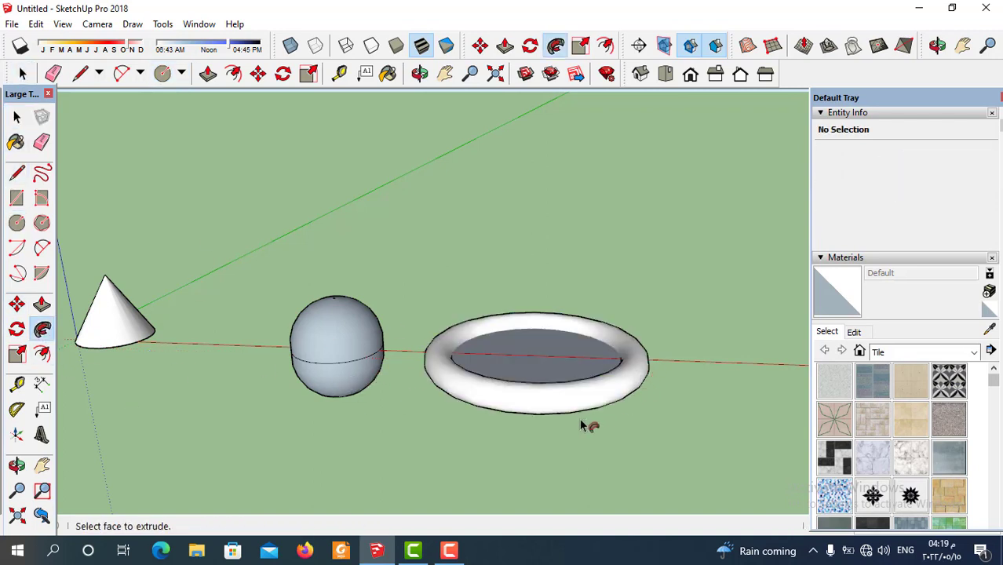
Step: Delete the flat face filling the inside of the ring
middle_click_drag(582, 425, 623, 466)
middle_click_drag(578, 382, 584, 361)
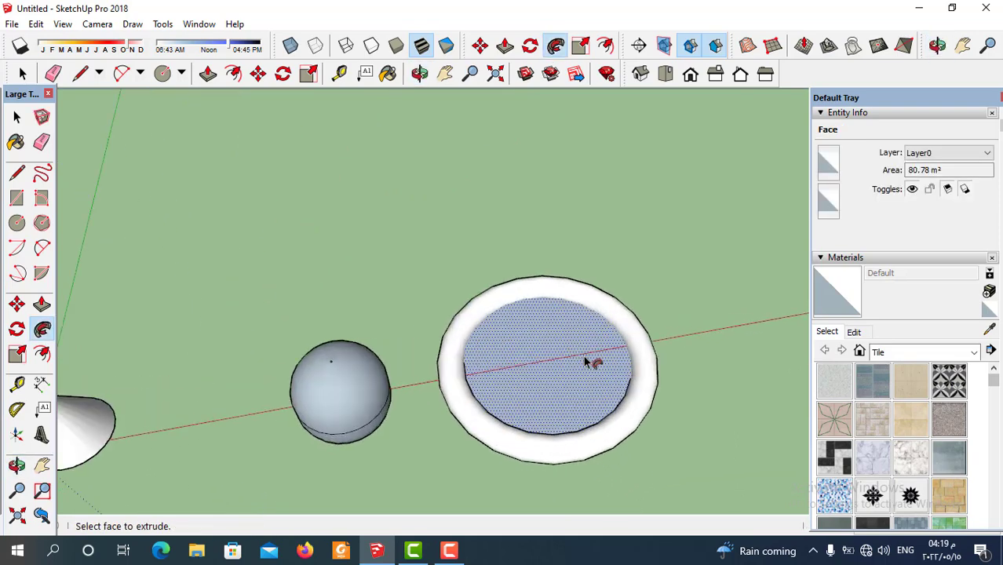
scroll(631, 383, "up", 2)
left_click(17, 118)
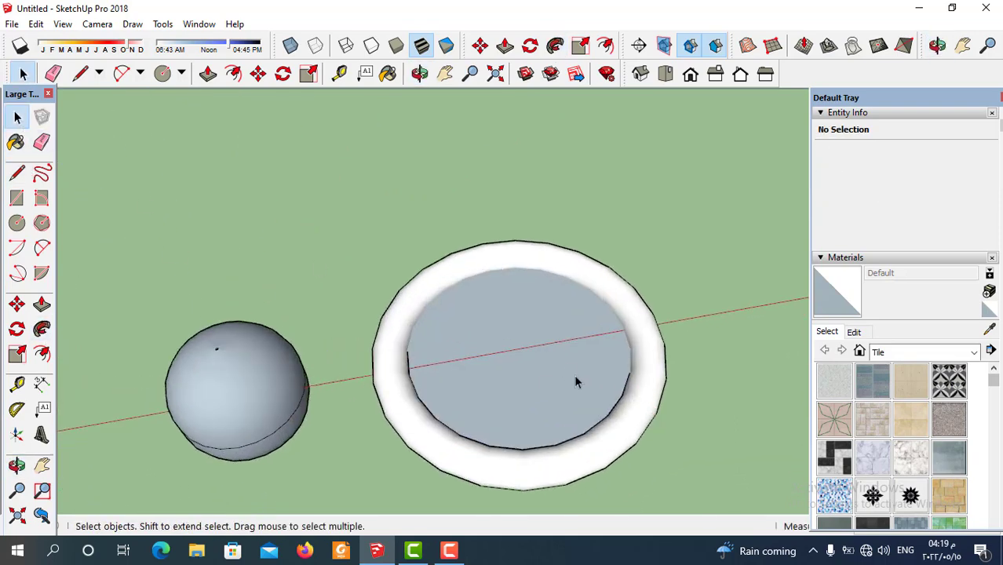
left_click(575, 382)
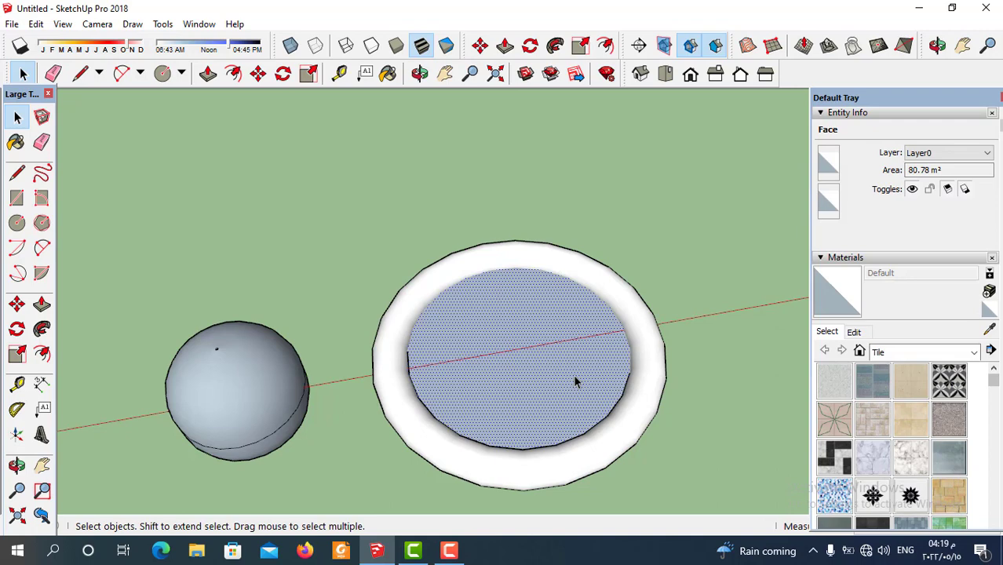
key("Delete")
Step: Examine the cone, sphere and ring from several angles and distances
middle_click_drag(656, 437, 478, 87)
scroll(566, 331, "down", 5)
middle_click_drag(567, 331, 695, 522)
scroll(468, 329, "down", 4)
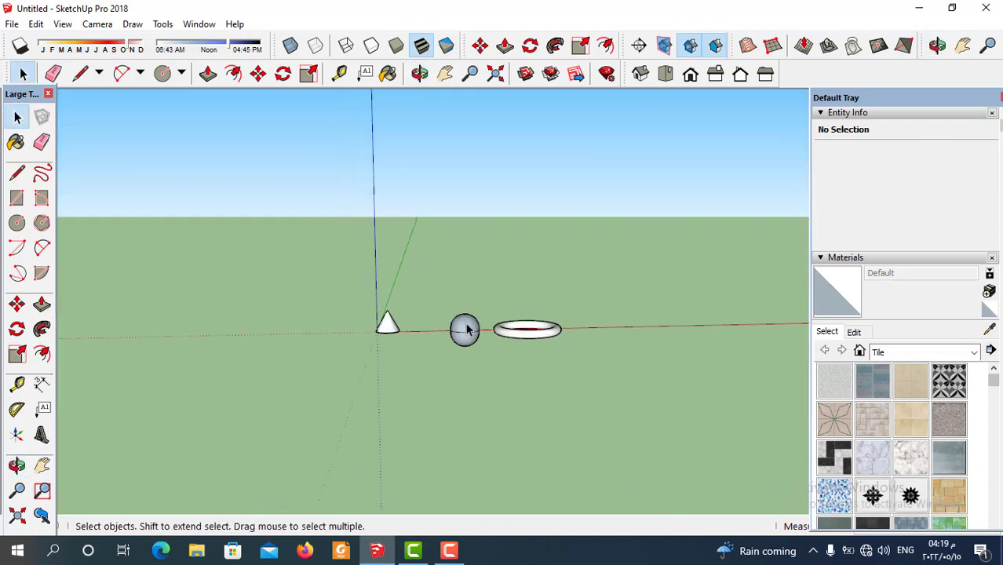
middle_click_drag(468, 328, 545, 467)
scroll(541, 308, "up", 3)
middle_click_drag(568, 398, 454, 374)
scroll(454, 374, "down", 3)
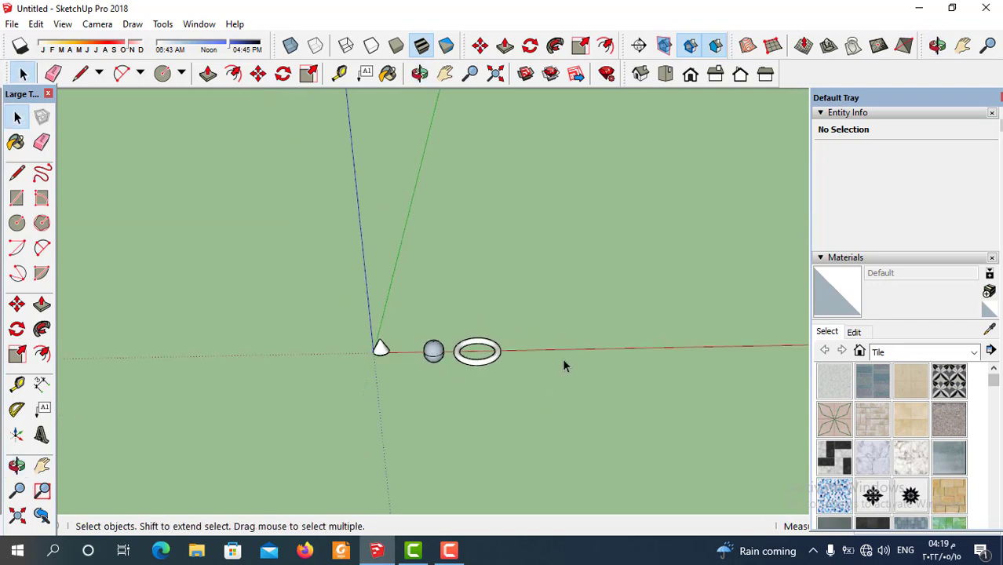
scroll(565, 359, "up", 5)
middle_click_drag(404, 354, 396, 400)
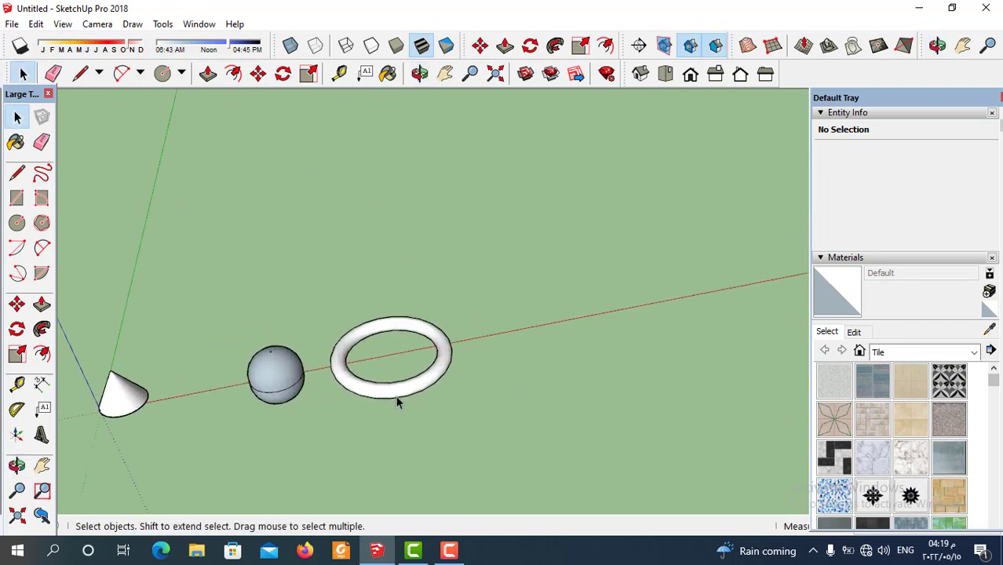
Step: Copy the ring's surface along the red axis to make a second ring beyond the first
left_click(396, 397)
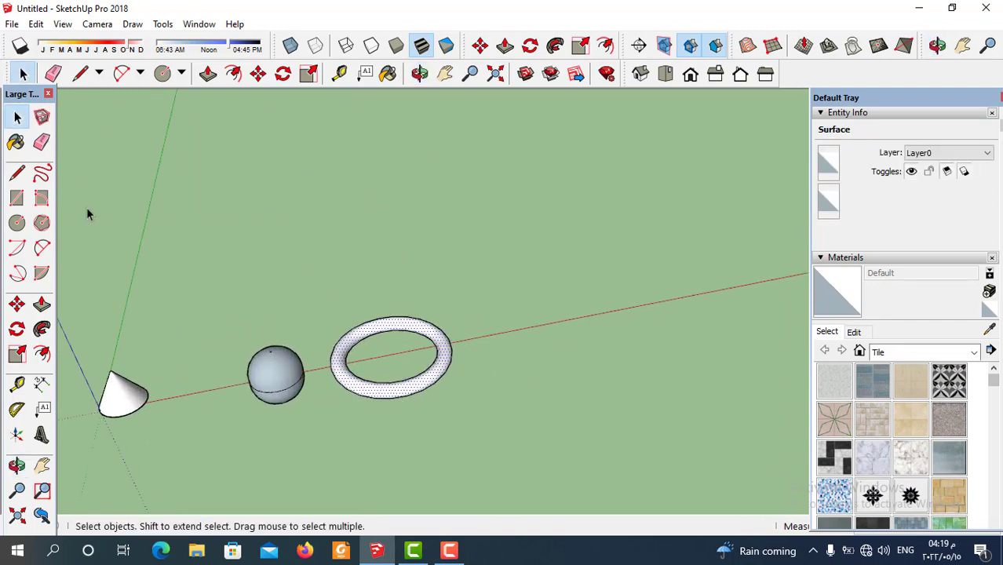
left_click(258, 73)
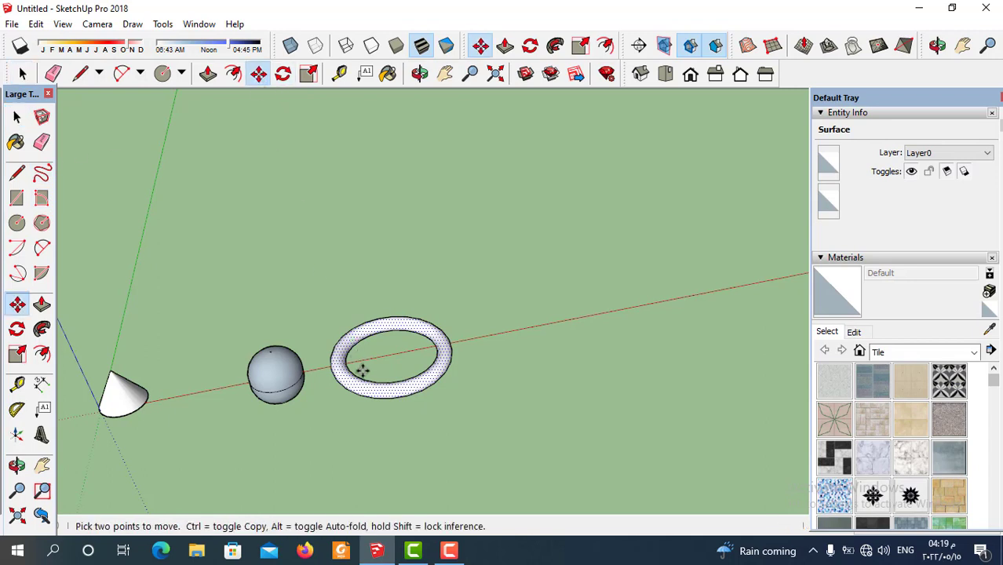
key("ctrl")
left_click(368, 434)
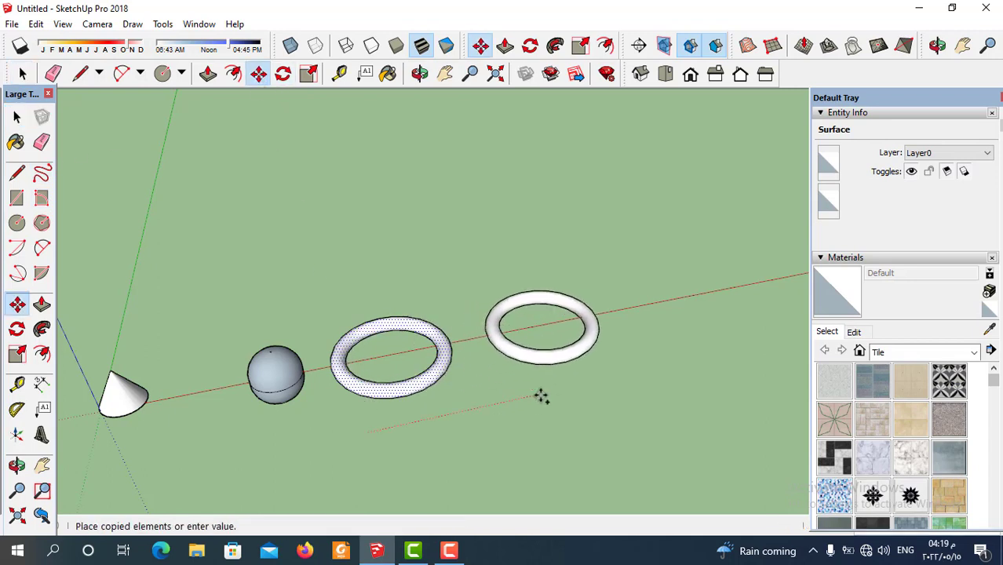
left_click(542, 396)
scroll(235, 318, "down", 2)
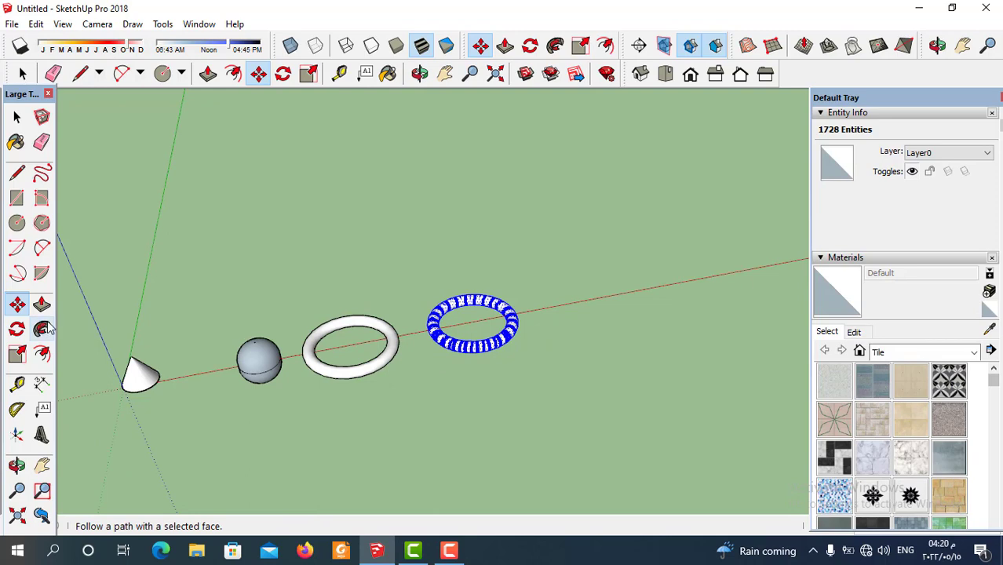
Step: Scale the copied ring upward along the blue axis to turn it into a tall, hollow band
left_click(309, 73)
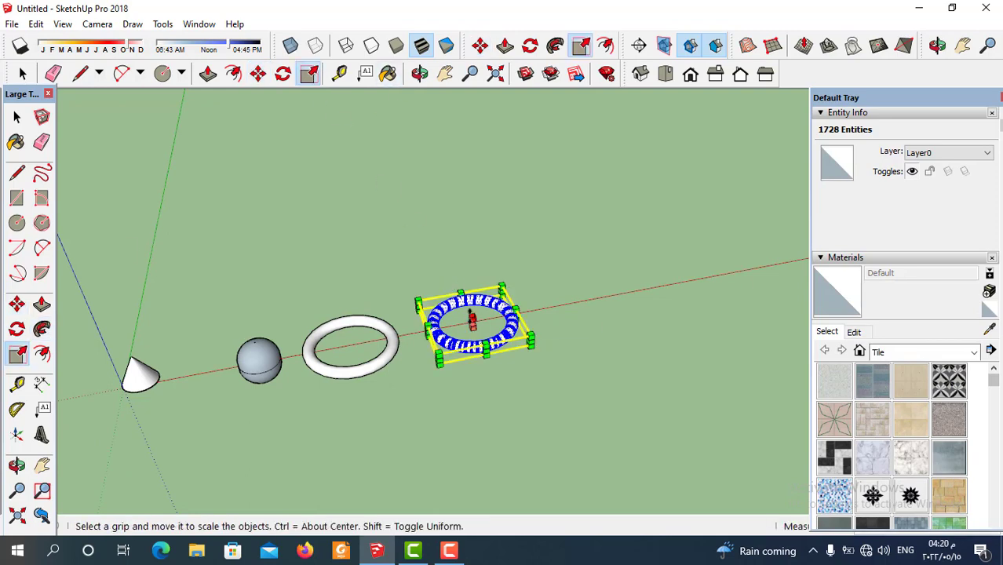
left_click_drag(471, 320, 469, 284)
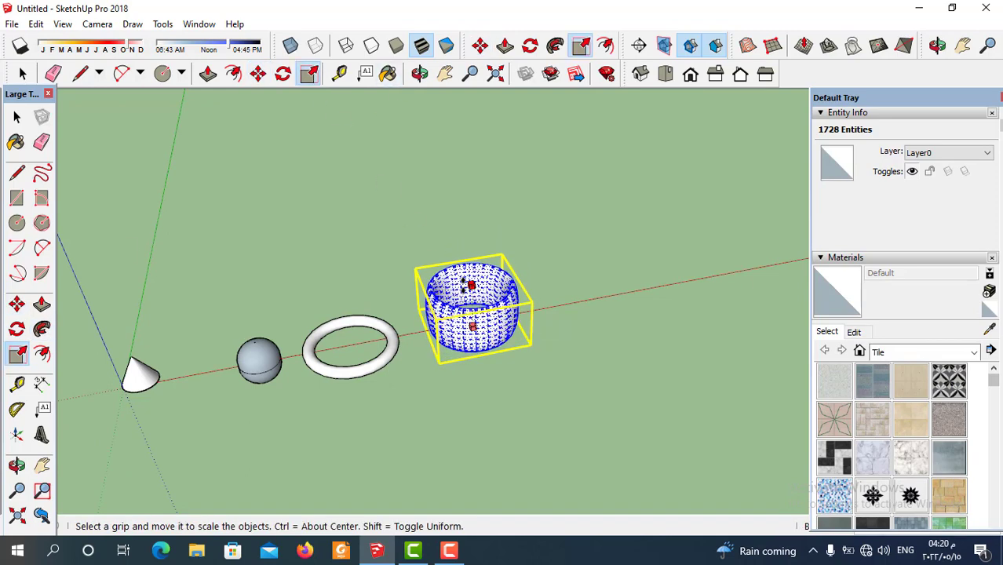
mouse_move(469, 284)
middle_mouse_down()
mouse_move(501, 378)
mouse_move(325, 347)
mouse_move(542, 361)
middle_mouse_up()
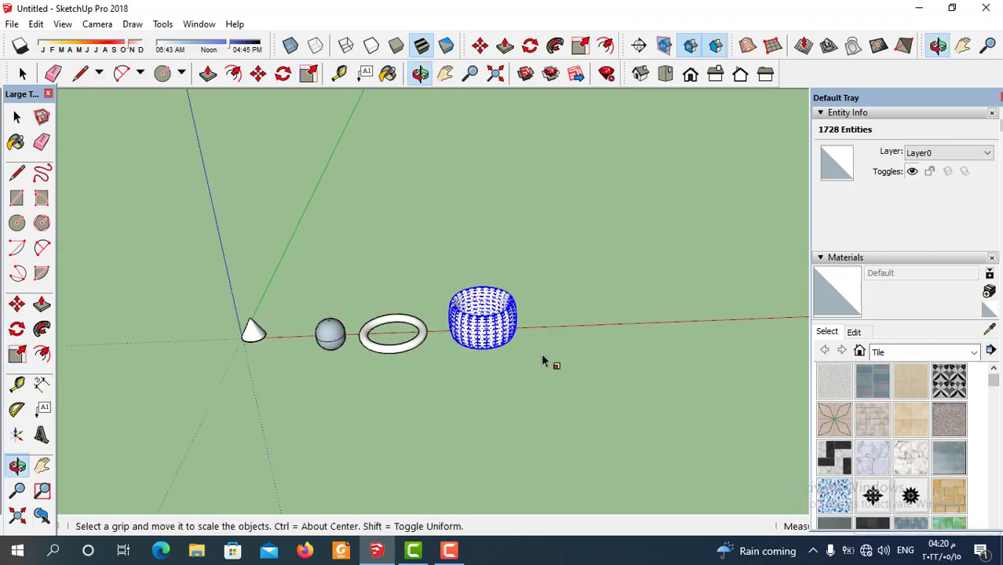
left_click(437, 373)
scroll(386, 344, "up", 4)
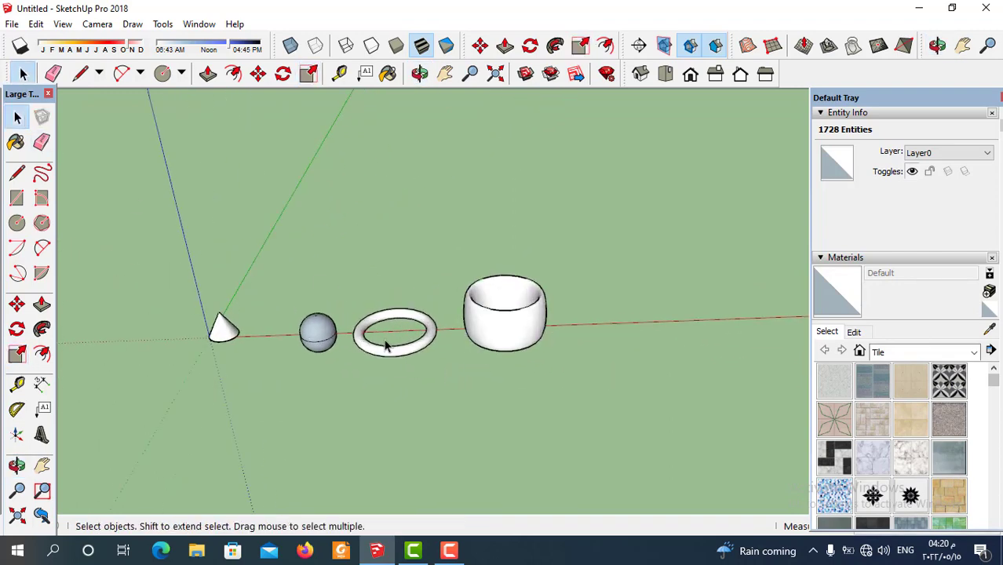
Step: Examine the cone, sphere, ring and tall band from several angles and distances
scroll(561, 353, "up", 3)
middle_click_drag(559, 354, 602, 386)
scroll(470, 318, "down", 4)
middle_click_drag(542, 333, 477, 283)
scroll(406, 289, "down", 3)
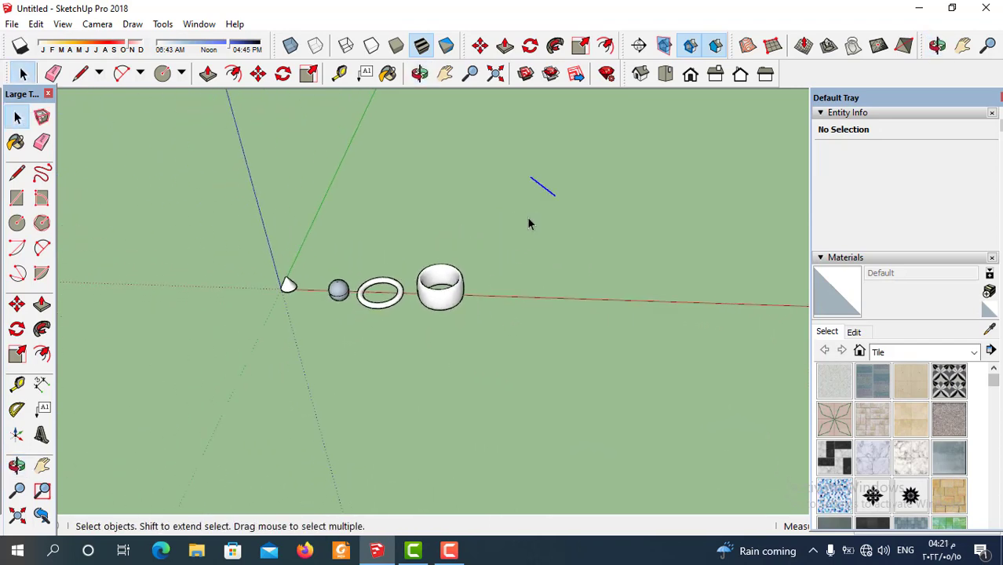
key("Delete")
scroll(518, 306, "up", 2)
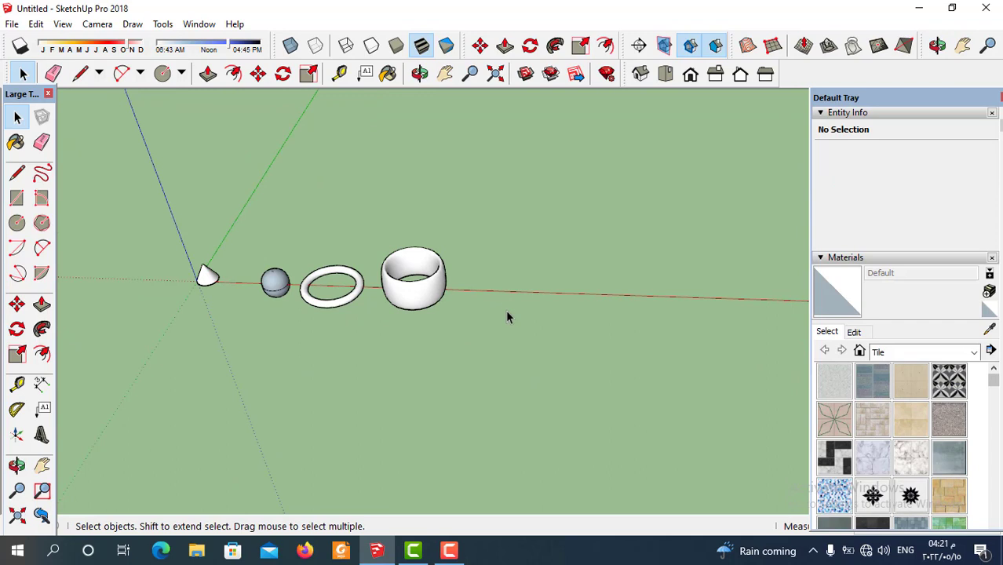
scroll(502, 314, "up", 3)
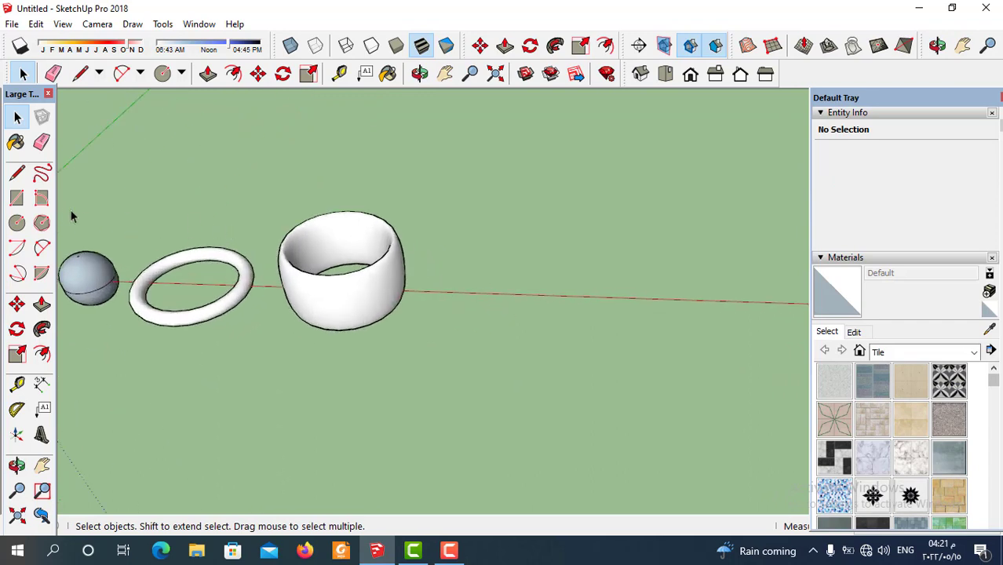
Step: Draw a rectangle flat on the ground along the red axis, beyond the tall band
left_click(22, 199)
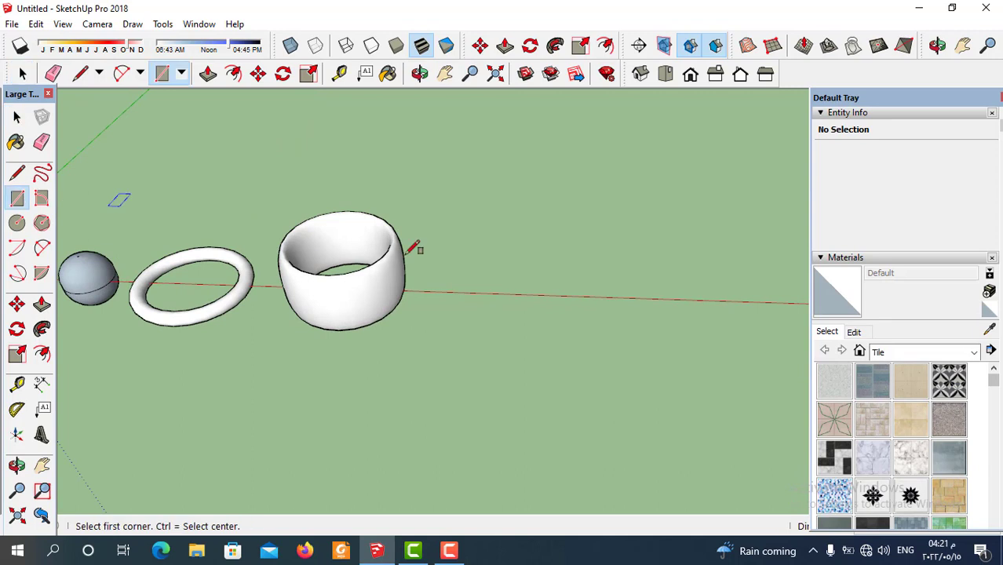
left_click(506, 291)
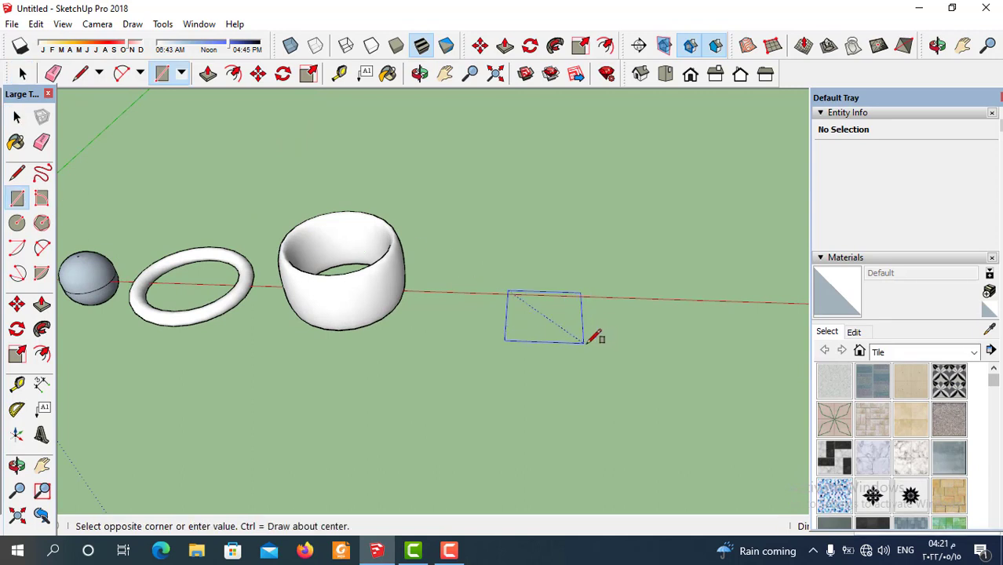
left_click(584, 340)
scroll(596, 330, "up", 3)
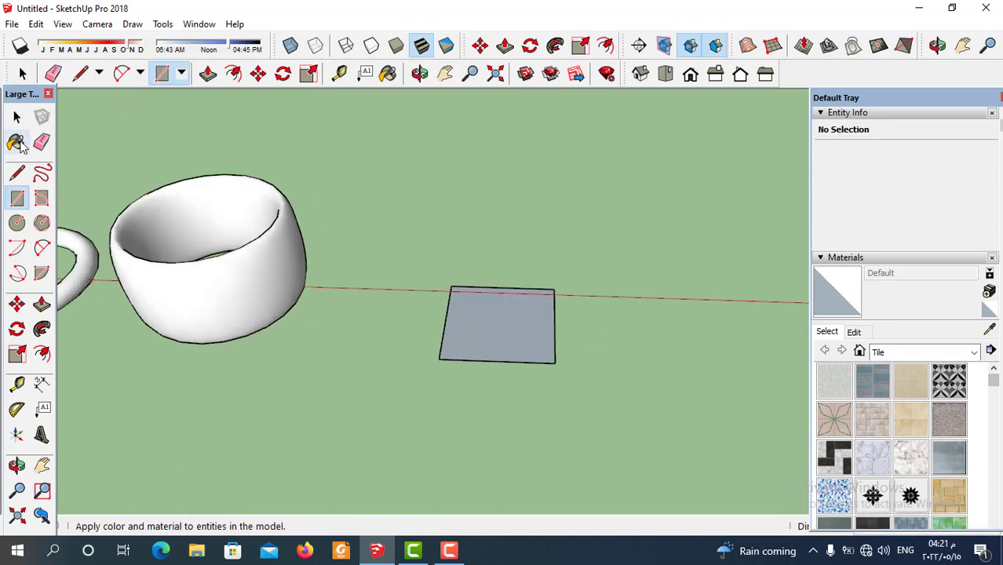
Step: Draw centre guide lines and an upright line on the rectangle, and join its top to two adjacent corners to form a triangular face
left_click(19, 173)
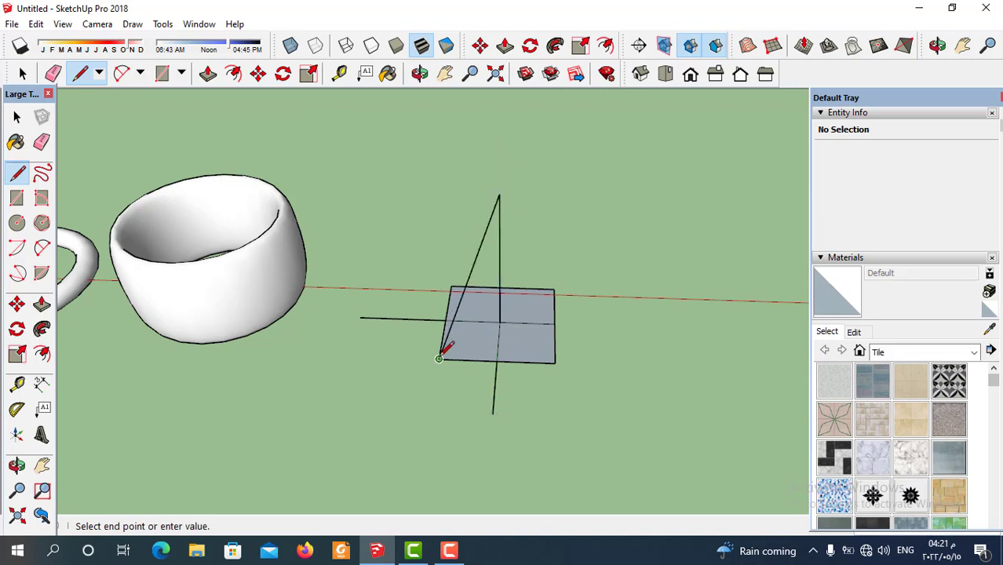
left_click(555, 363)
middle_click_drag(485, 377, 474, 328)
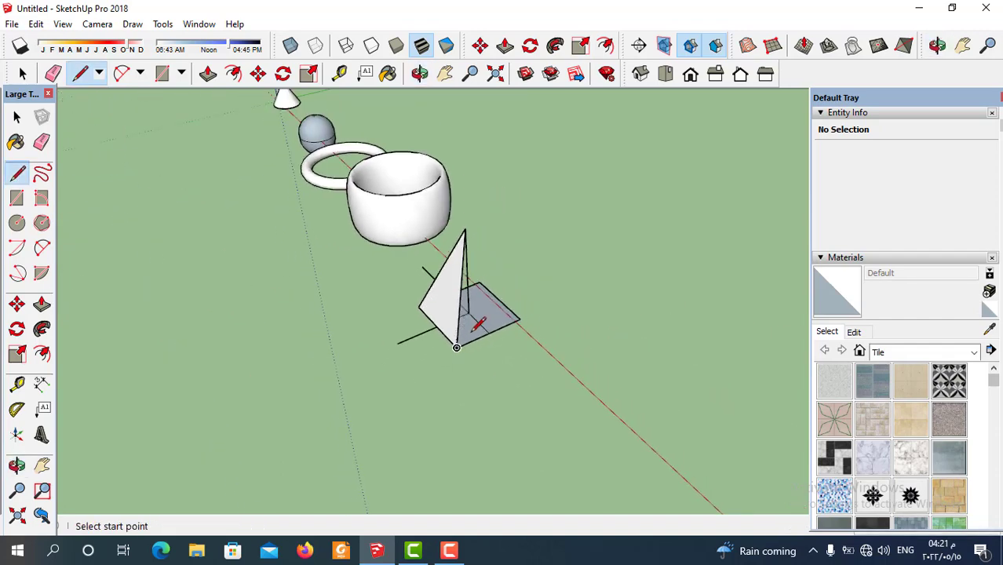
Step: Rotate a copy of the triangular face about the apex from one base corner to the next, forming the adjacent side
left_click(21, 74)
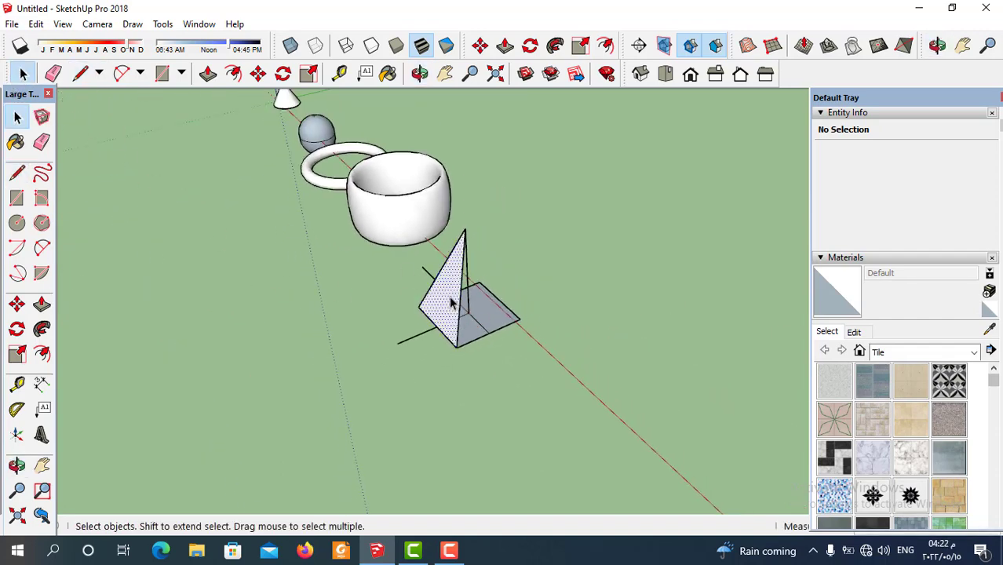
left_click(284, 75)
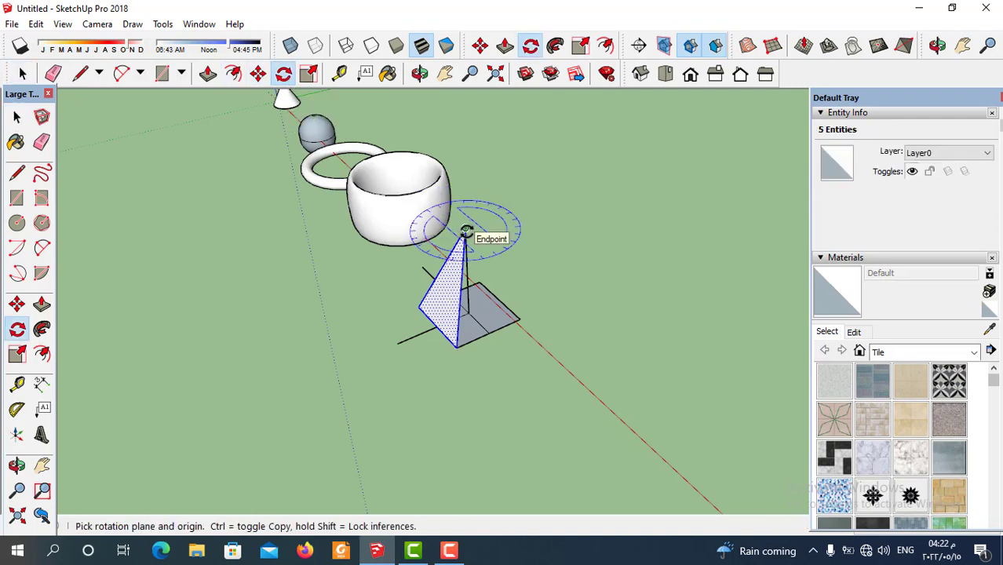
left_click_drag(465, 230, 414, 314)
left_click(418, 308)
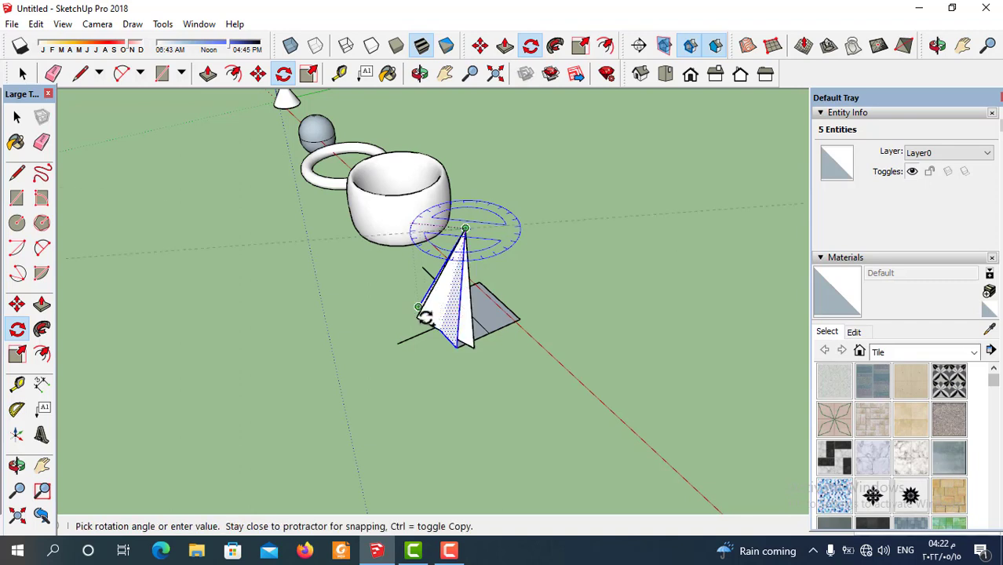
left_click(455, 345)
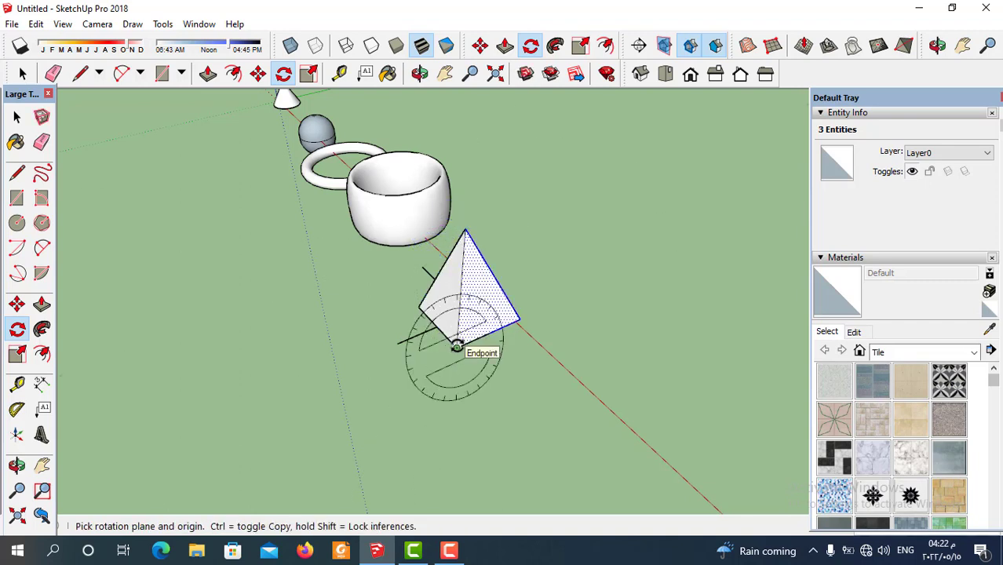
Step: Close the remaining sides of the pyramid with further rotated copies of the triangular face, and check the solid from around
middle_click_drag(506, 348, 227, 357)
scroll(423, 278, "down", 2)
middle_click_drag(382, 324, 624, 207)
scroll(596, 223, "up", 5)
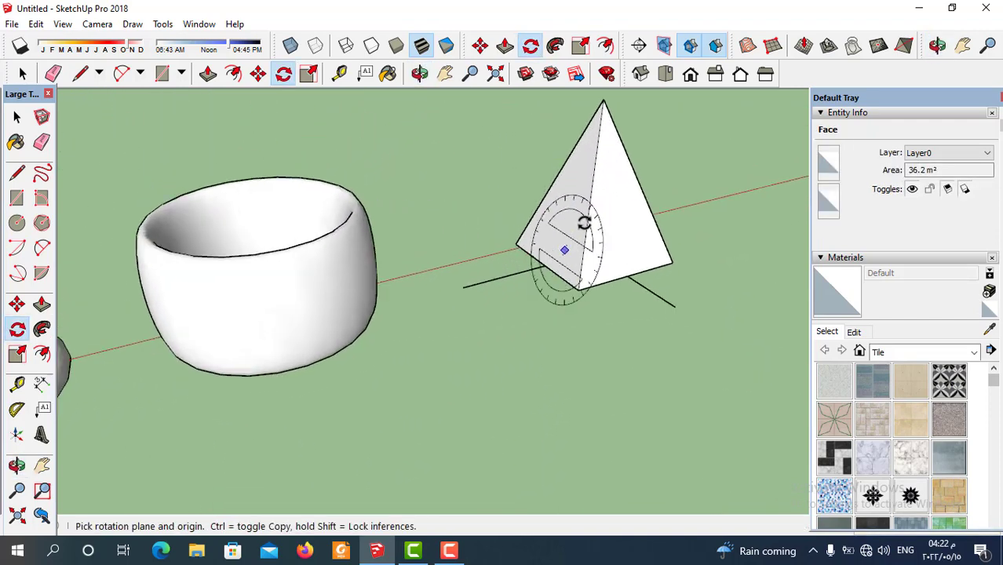
scroll(612, 273, "down", 3)
scroll(607, 279, "down", 3)
middle_click_drag(591, 312, 503, 300)
scroll(600, 292, "up", 2)
scroll(617, 314, "up", 2)
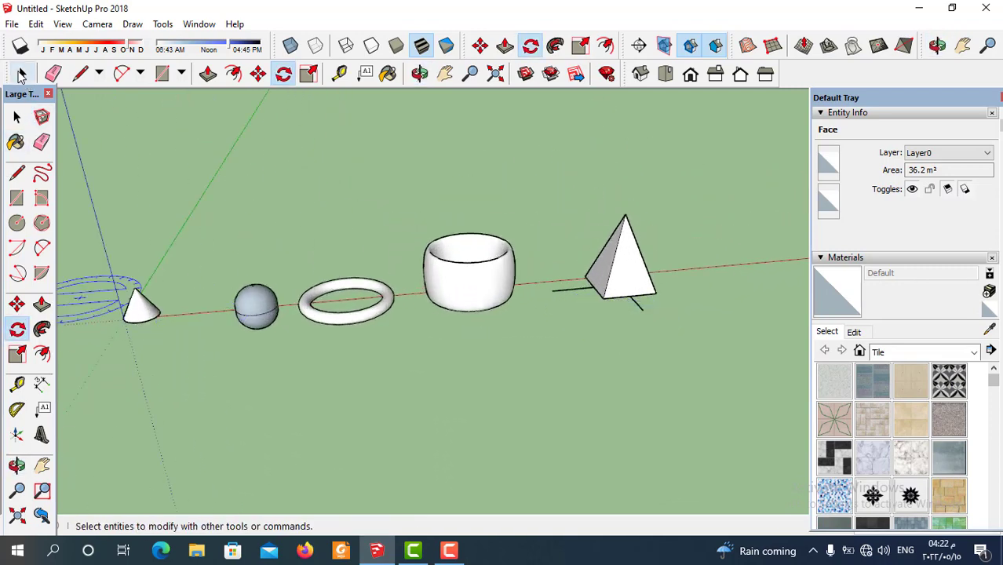
Step: Copy the whole sphere to the open ground in front of the row of solids
left_click(17, 116)
scroll(661, 313, "down", 3)
scroll(291, 370, "up", 4)
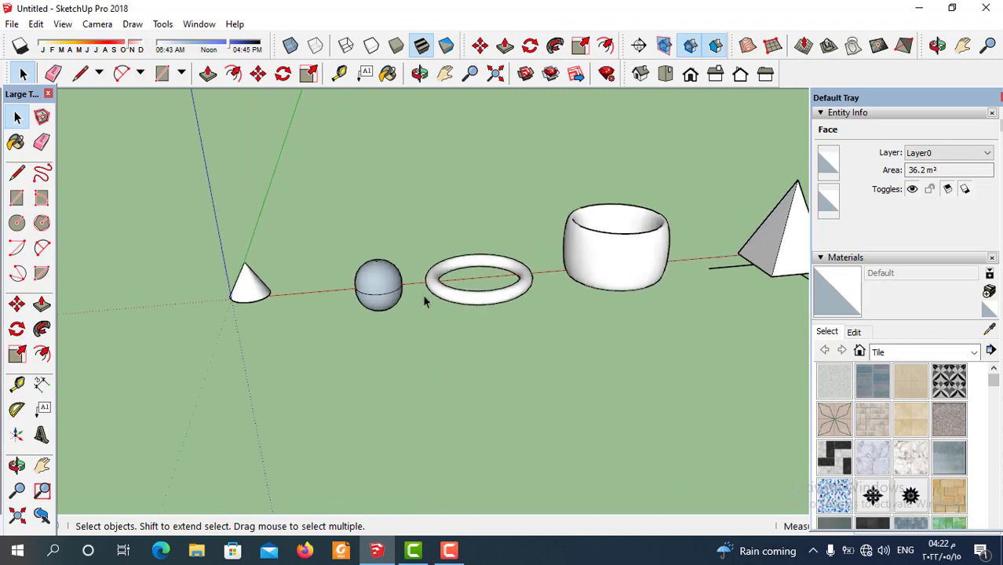
key("ctrl+a")
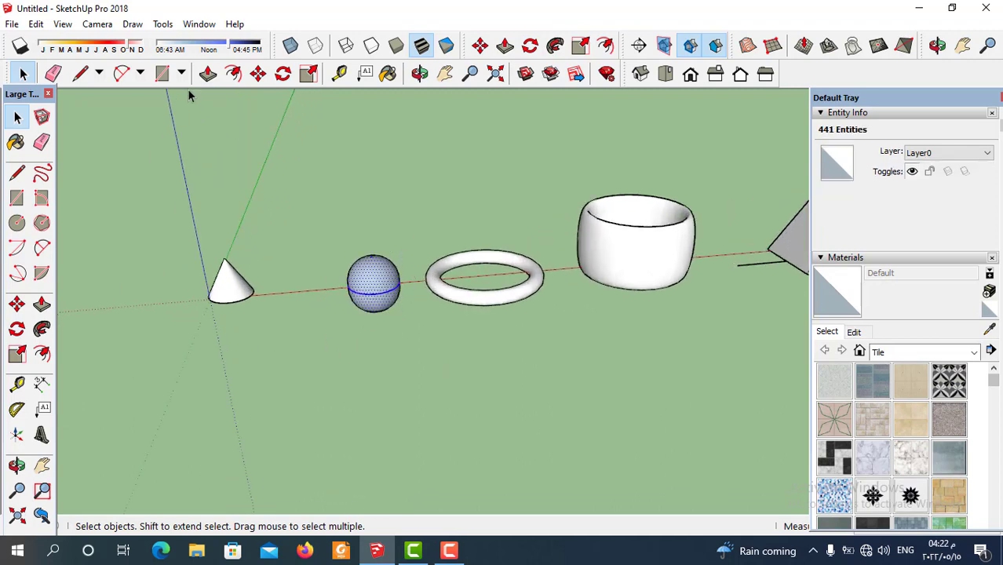
left_click(258, 73)
scroll(402, 304, "down", 2)
key("ctrl")
left_click(402, 351)
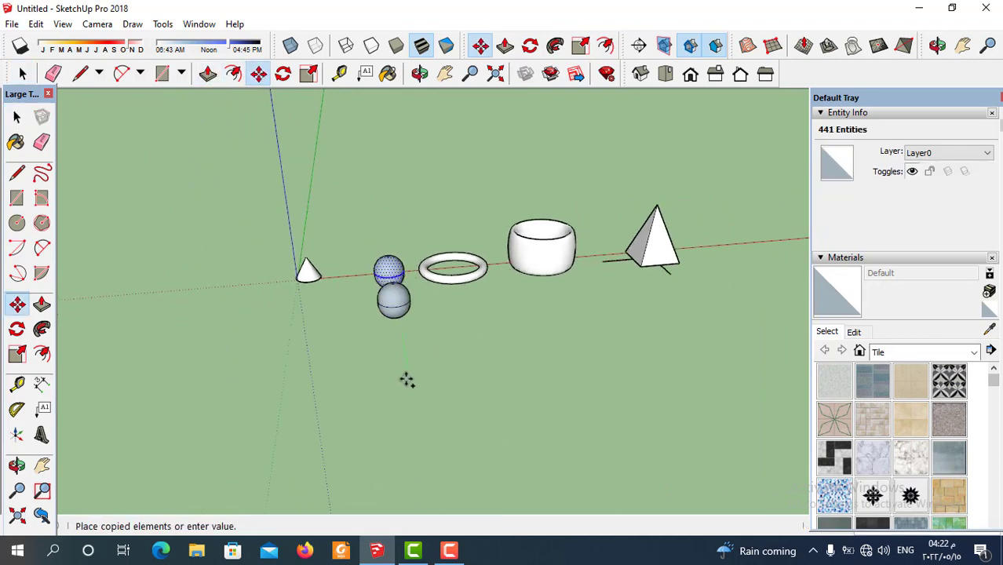
left_click(417, 414)
scroll(399, 333, "up", 3)
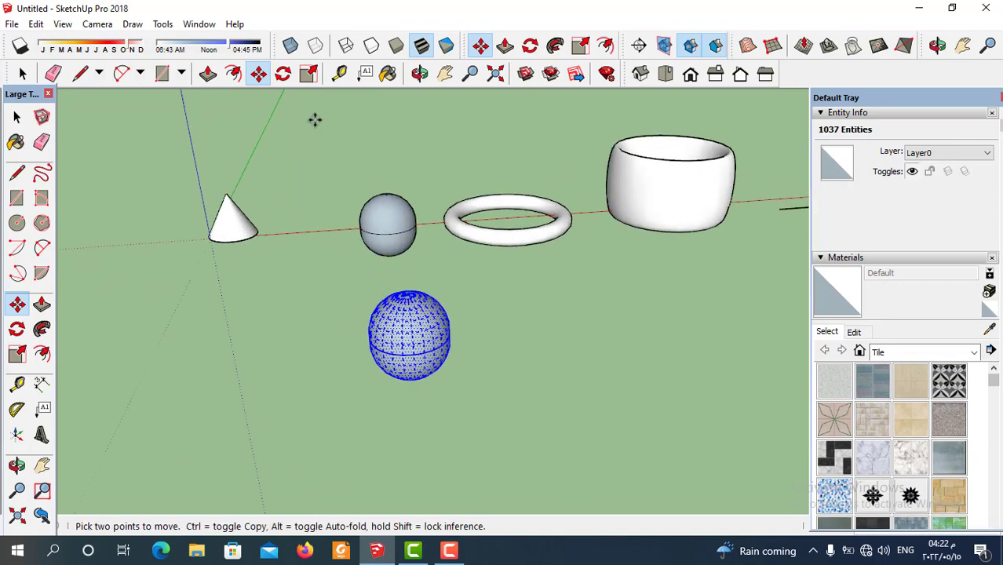
Step: Scale the copied sphere upward along the blue axis to make a tall ellipsoid
left_click(309, 73)
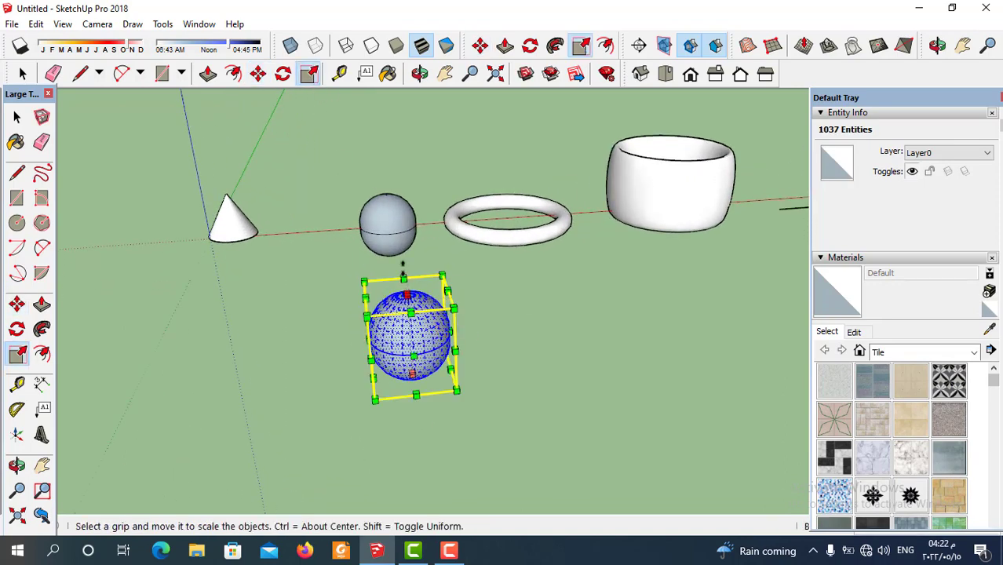
left_click_drag(403, 274, 402, 211)
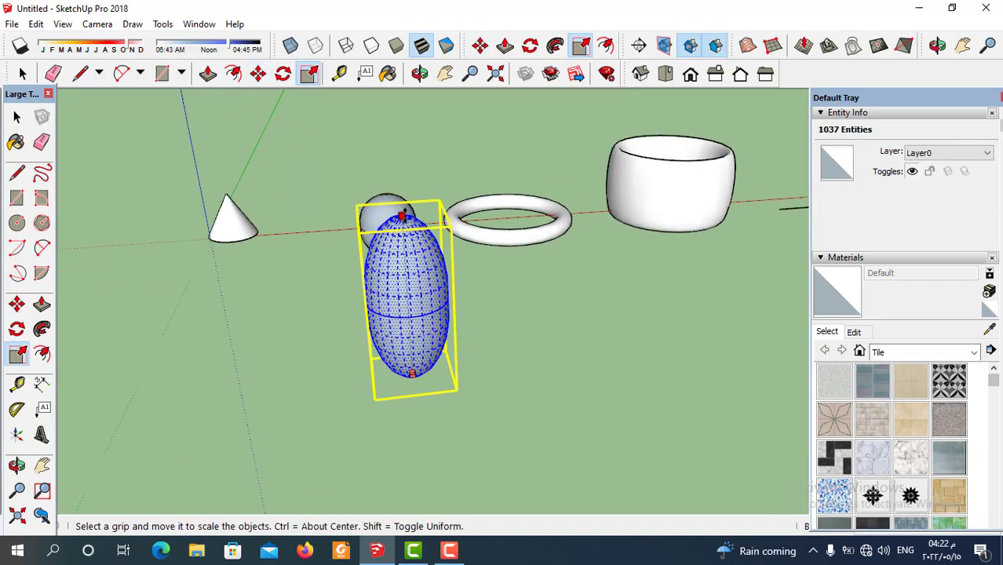
middle_click_drag(470, 351, 416, 359)
scroll(414, 358, "up", 2)
scroll(457, 245, "down", 3)
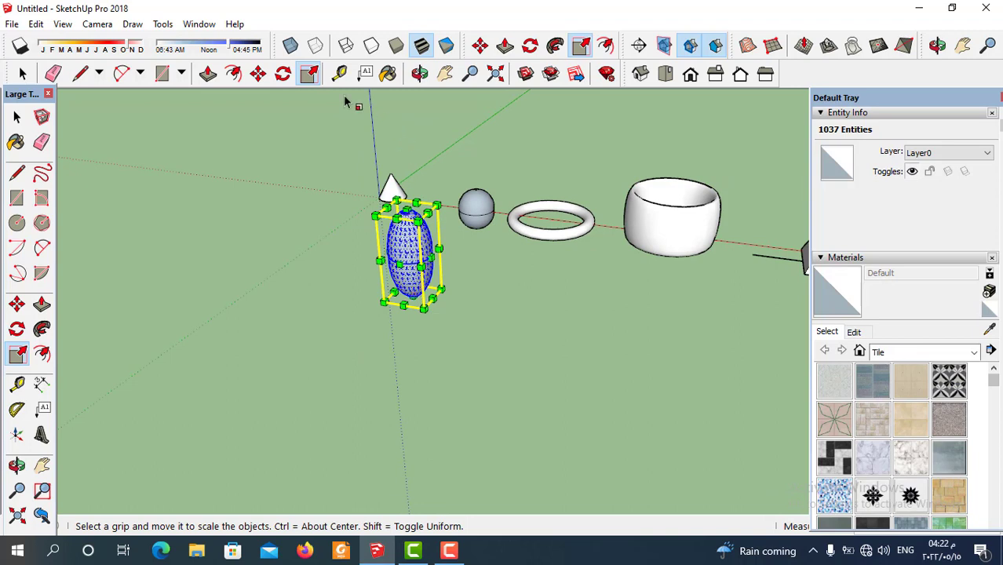
Step: Rotate the tall ellipsoid about its lower end so that it leans at an angle
left_click(259, 73)
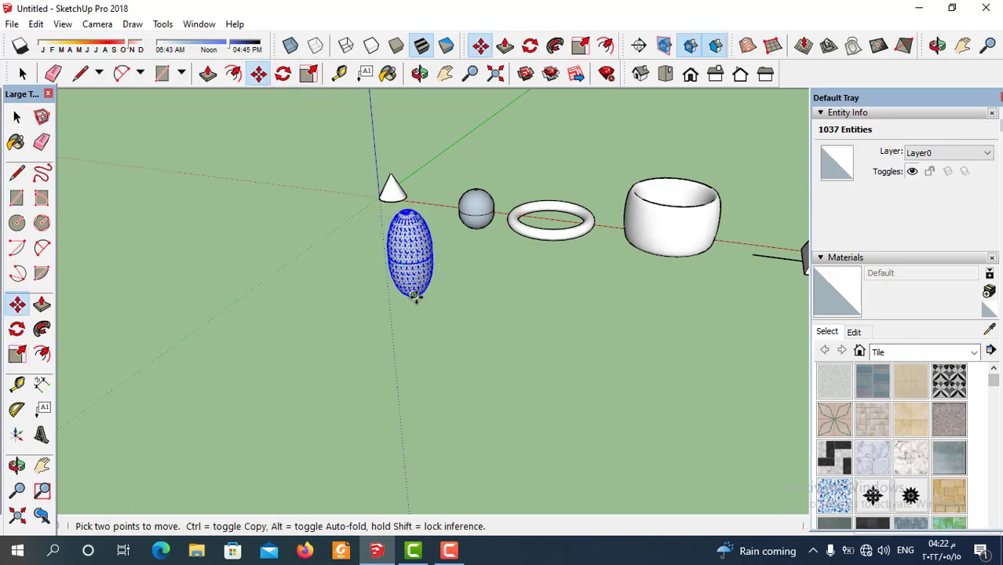
left_click(283, 73)
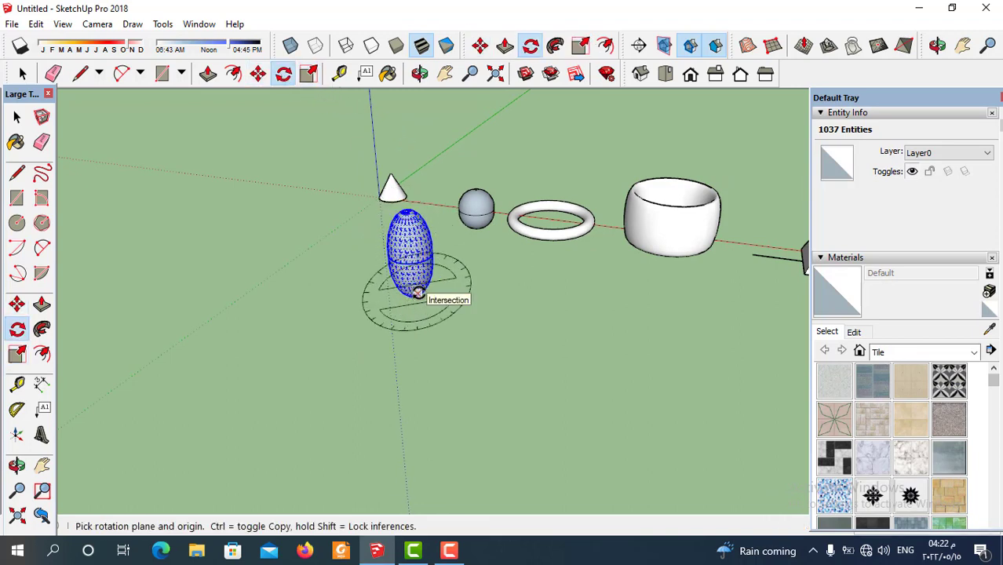
left_click_drag(418, 292, 402, 263)
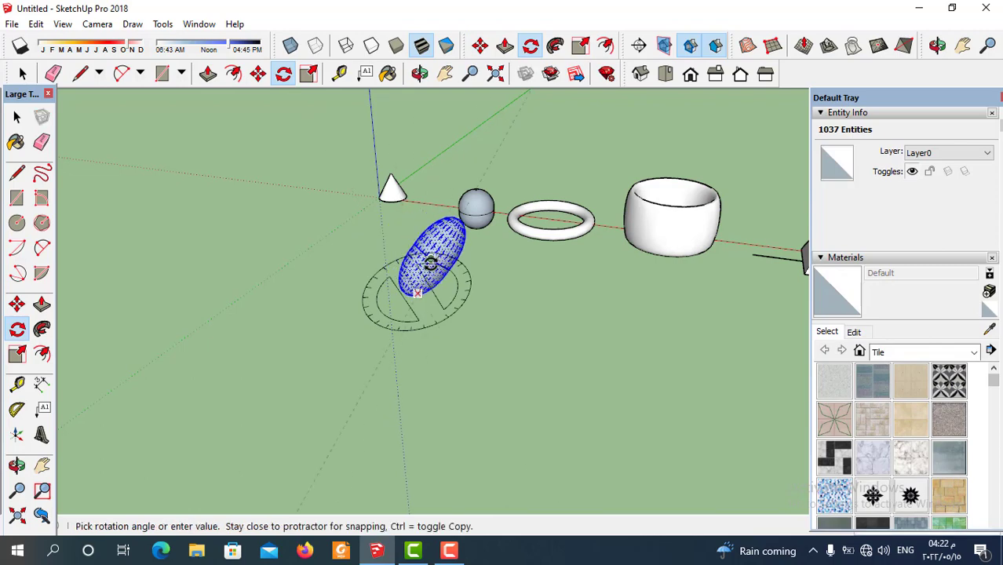
left_click(444, 304)
middle_click_drag(444, 304, 216, 107)
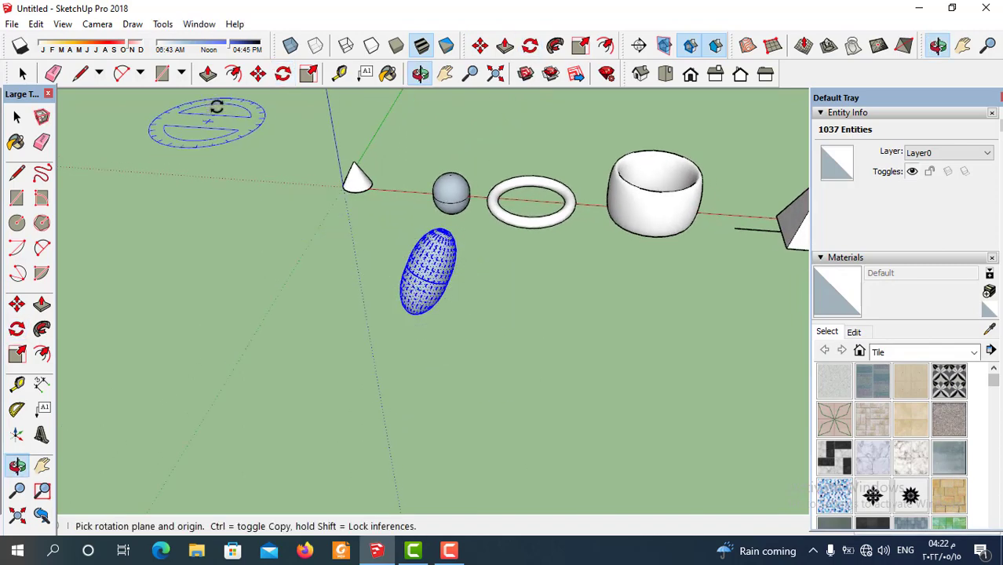
Step: Copy the leaning ellipsoid sideways along the red axis to place a second one beside it
left_click(258, 73)
key("ctrl")
left_click(424, 369)
left_click(507, 367)
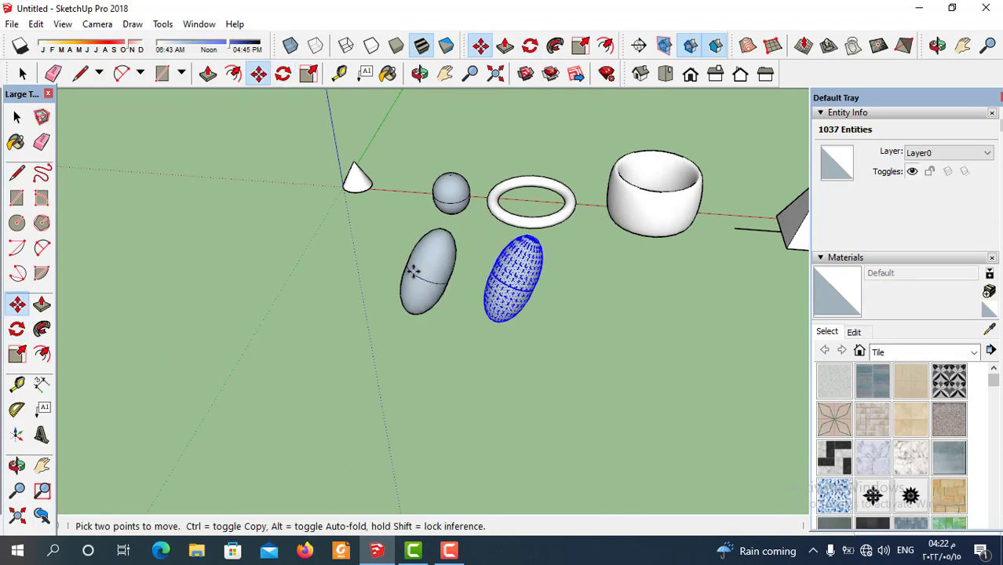
Step: Stretch the second ellipsoid along the red axis and narrow it along the green axis
left_click(309, 73)
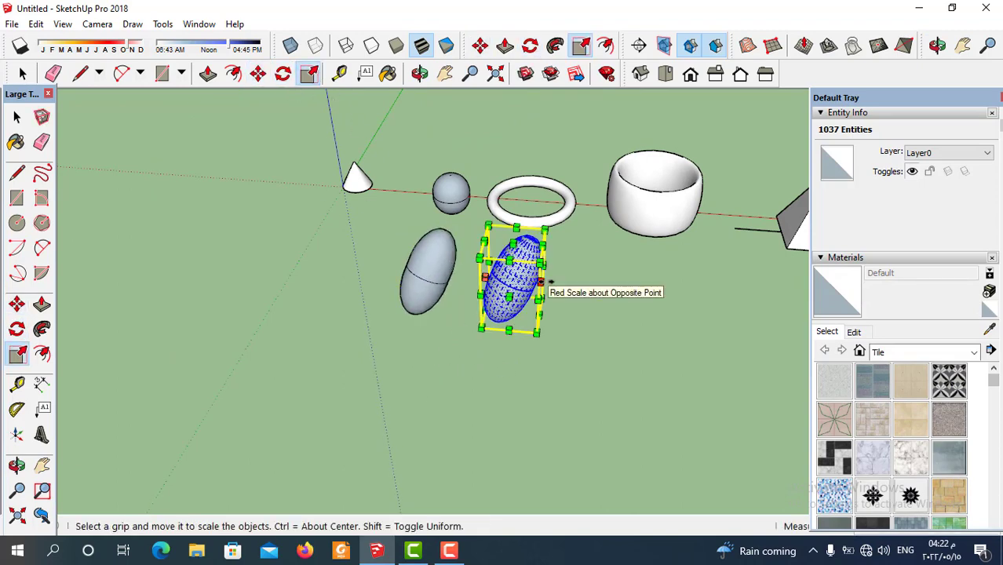
left_click_drag(541, 279, 652, 287)
middle_click_drag(651, 288, 284, 231)
middle_click_drag(554, 365, 511, 320)
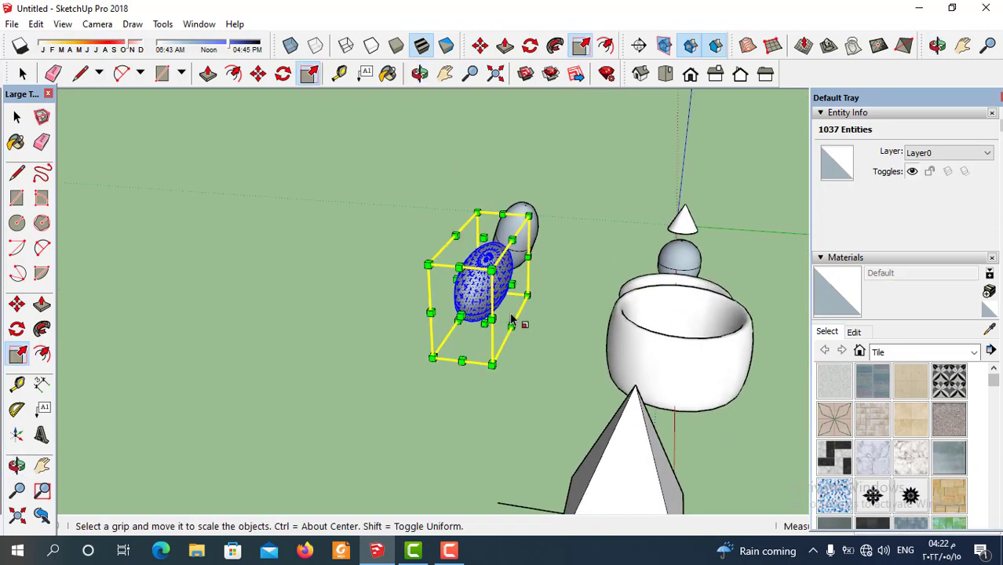
left_click_drag(511, 284, 485, 280)
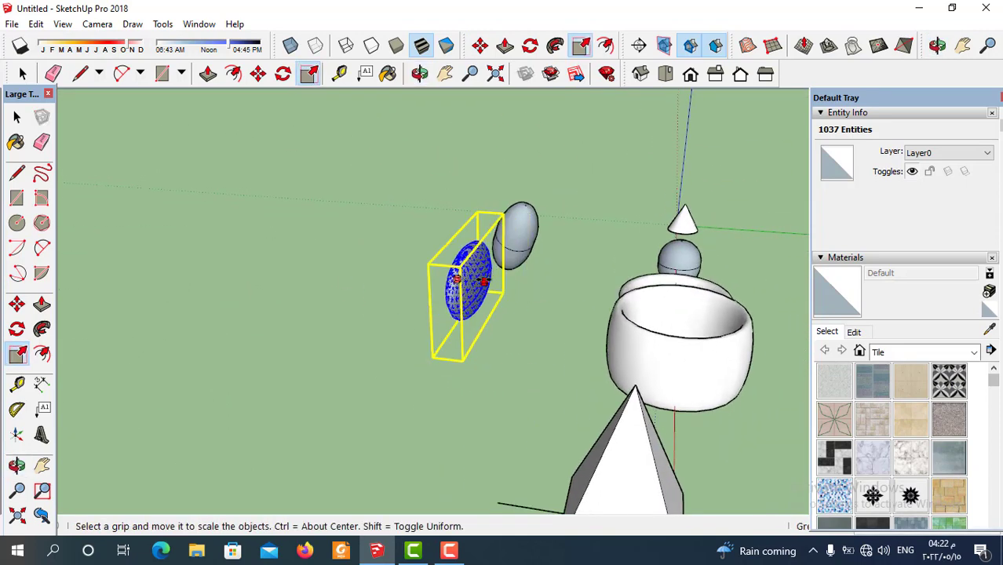
middle_click_drag(484, 280, 410, 217)
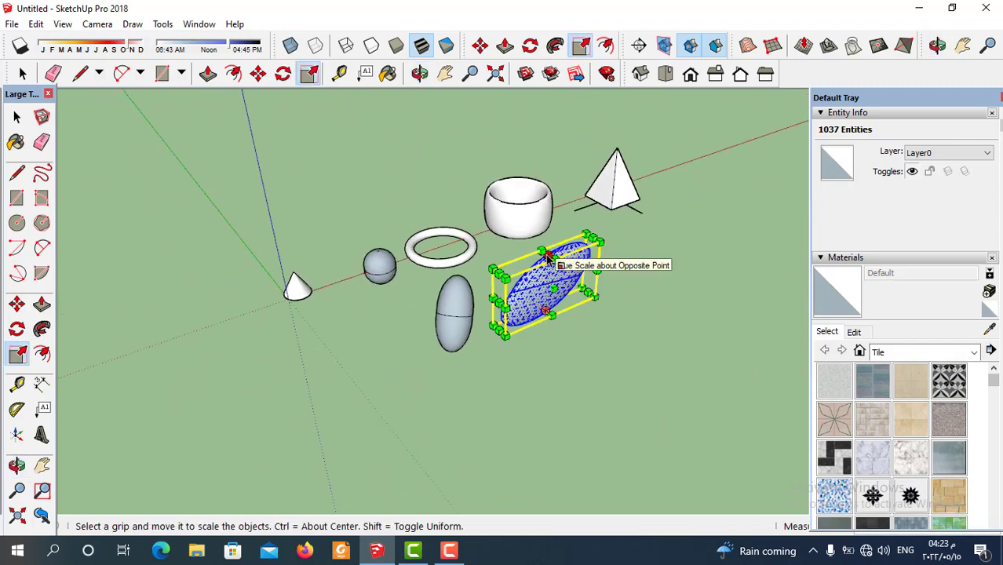
Step: Flatten the stretched ellipsoid along the blue axis into a thin, elongated disc
left_click_drag(547, 257, 549, 310)
middle_click_drag(566, 346, 444, 234)
scroll(490, 385, "up", 3)
scroll(446, 230, "up", 2)
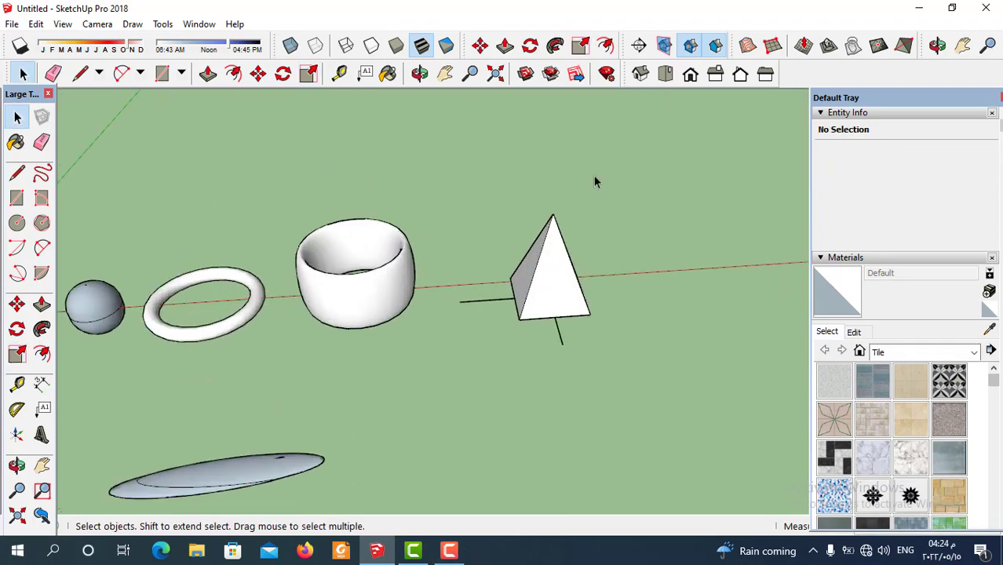
Step: Copy the pyramid along the red axis to place a second one beside it
left_click_drag(487, 371, 487, 372)
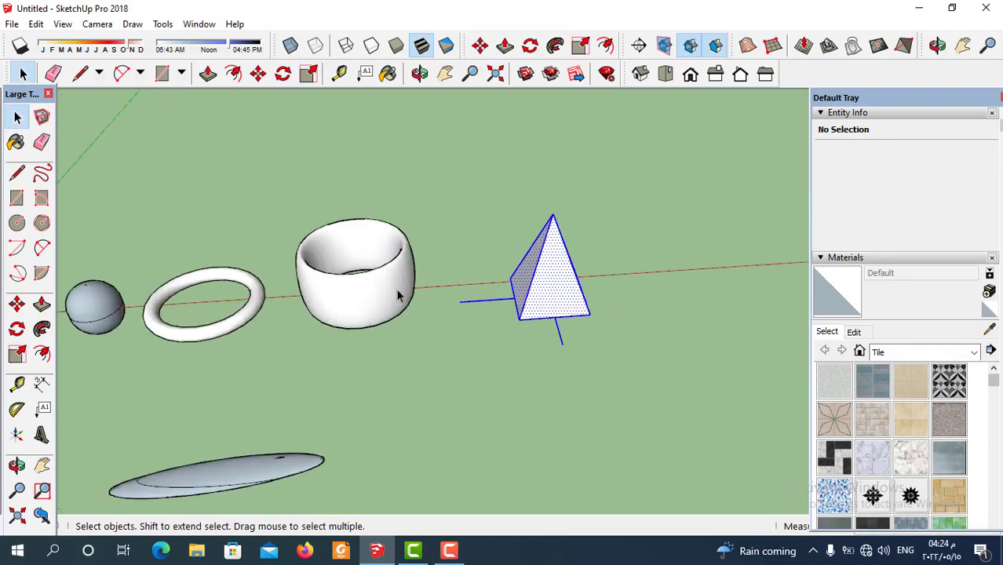
left_click(257, 75)
scroll(211, 299, "down", 3)
left_click(425, 375)
key("ctrl")
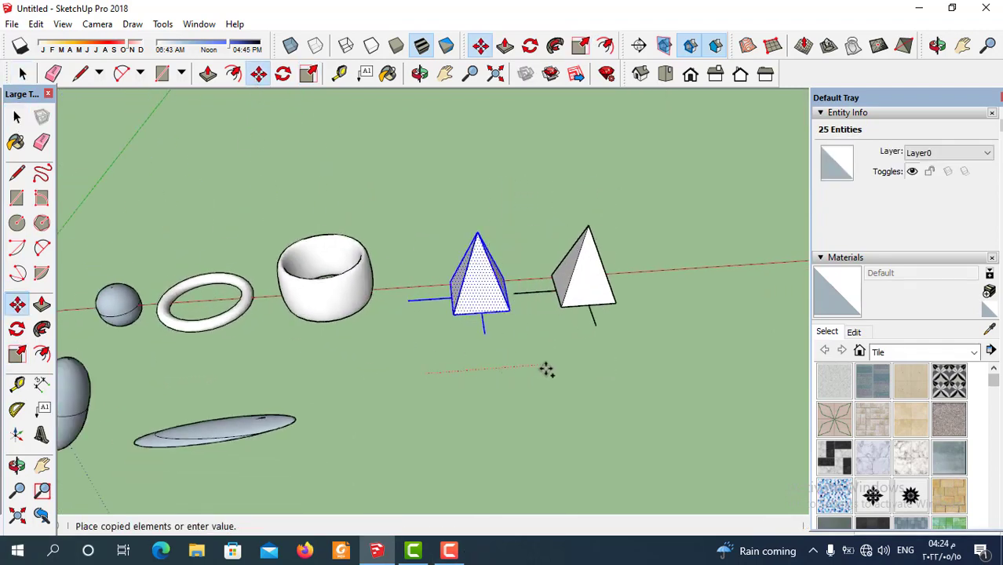
left_click(543, 369)
scroll(628, 253, "up", 2)
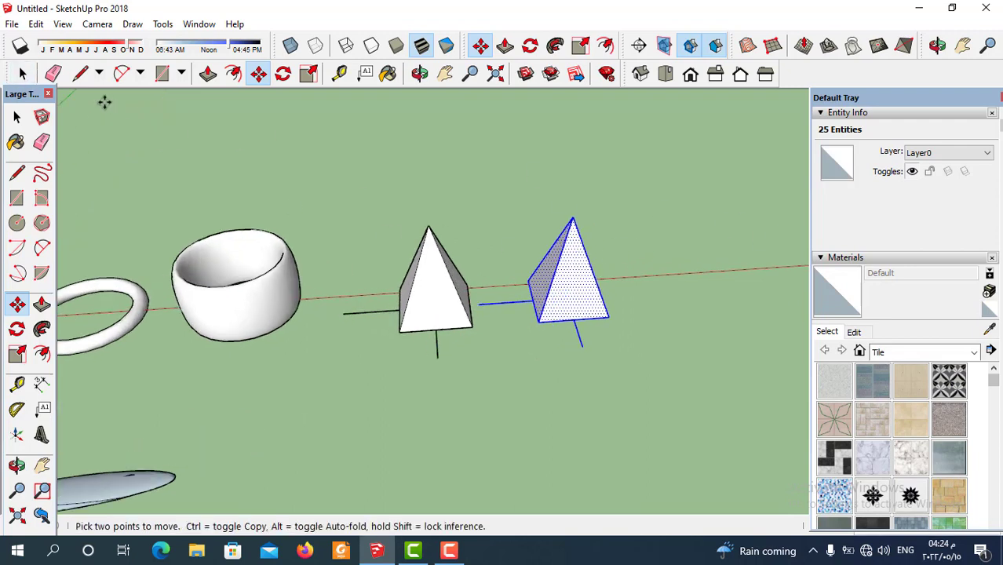
left_click(23, 73)
left_click(659, 426)
Step: Move the front slanted edge of the copied pyramid outward to distort its adjoining faces
scroll(576, 222, "up", 2)
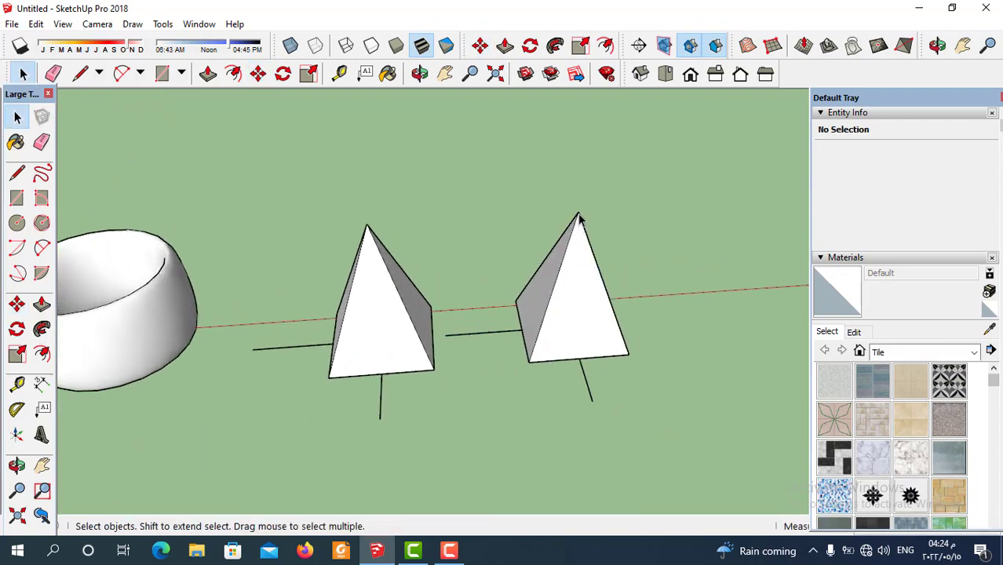
left_click(576, 236)
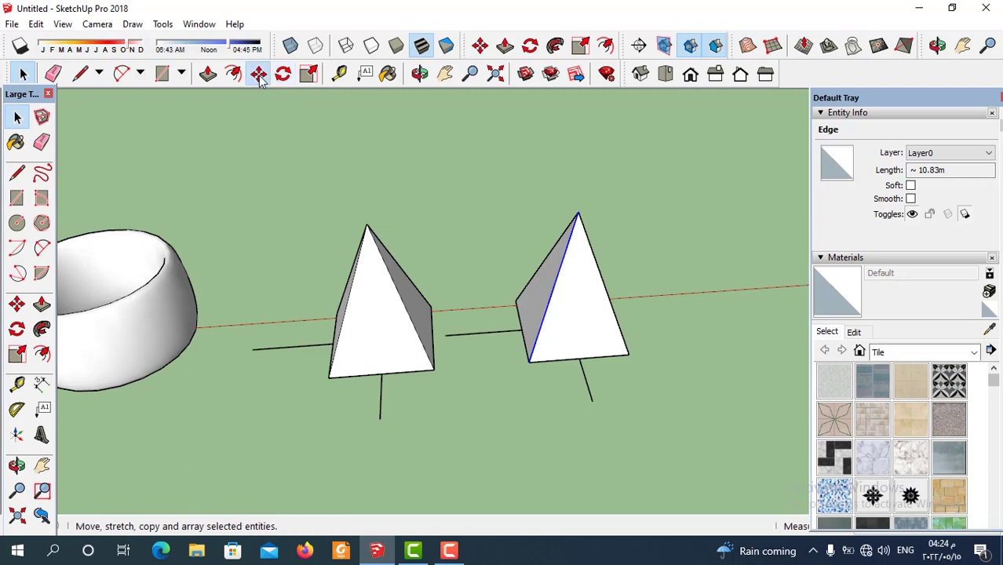
left_click(259, 75)
left_click(562, 265)
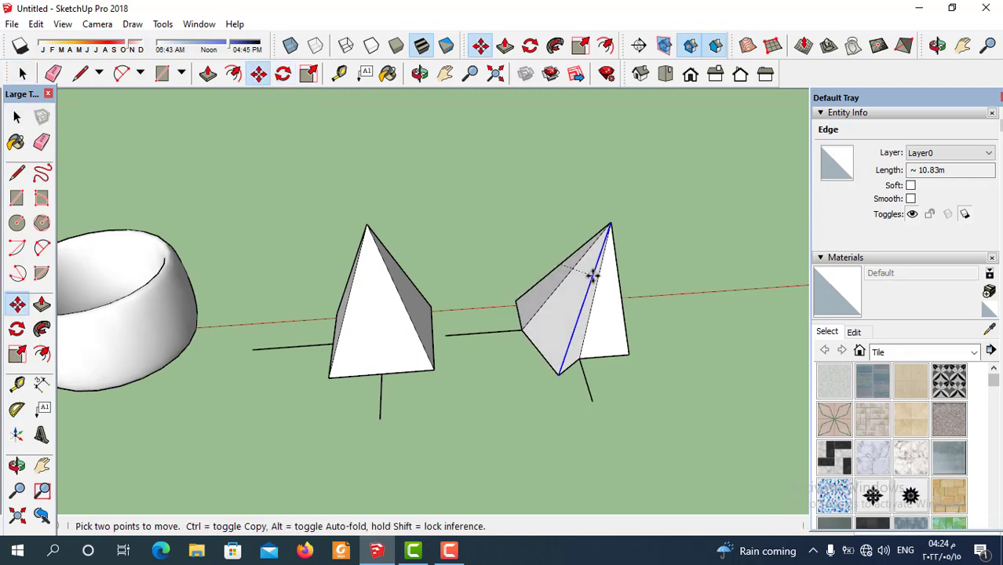
middle_click_drag(577, 297, 431, 361)
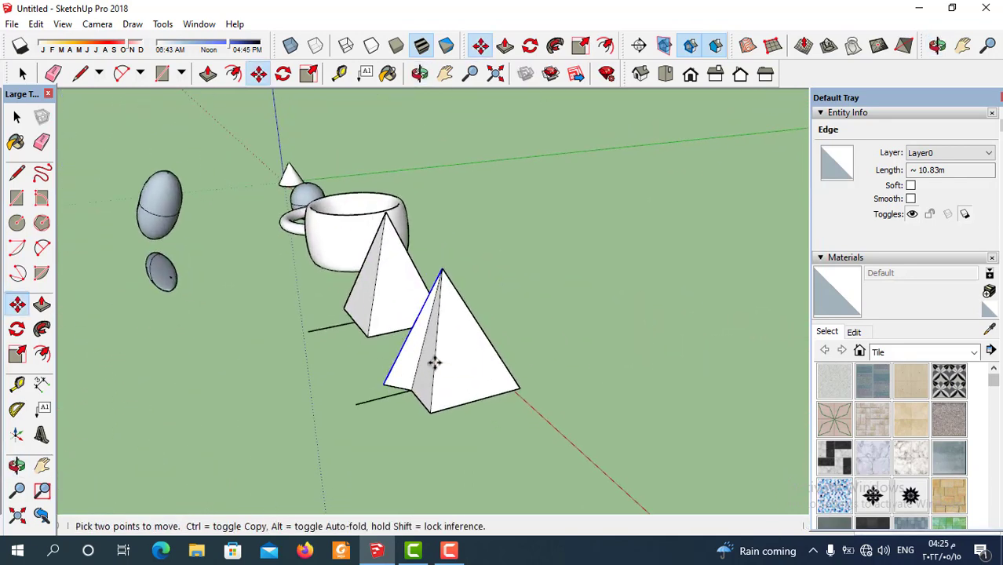
Step: Move a second slanted edge of the distorted pyramid outward, stretching its faces into folds
left_click(22, 73)
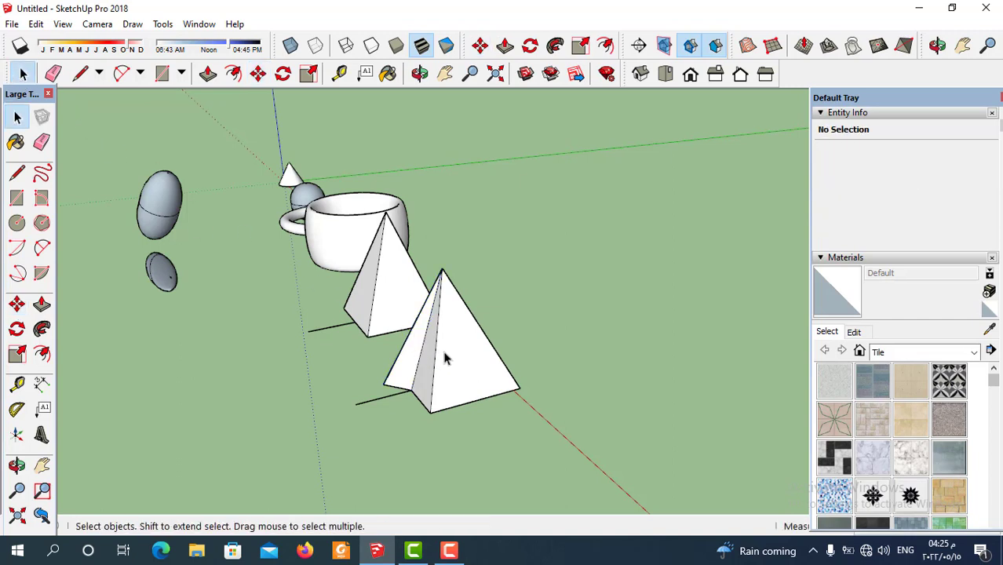
left_click(258, 73)
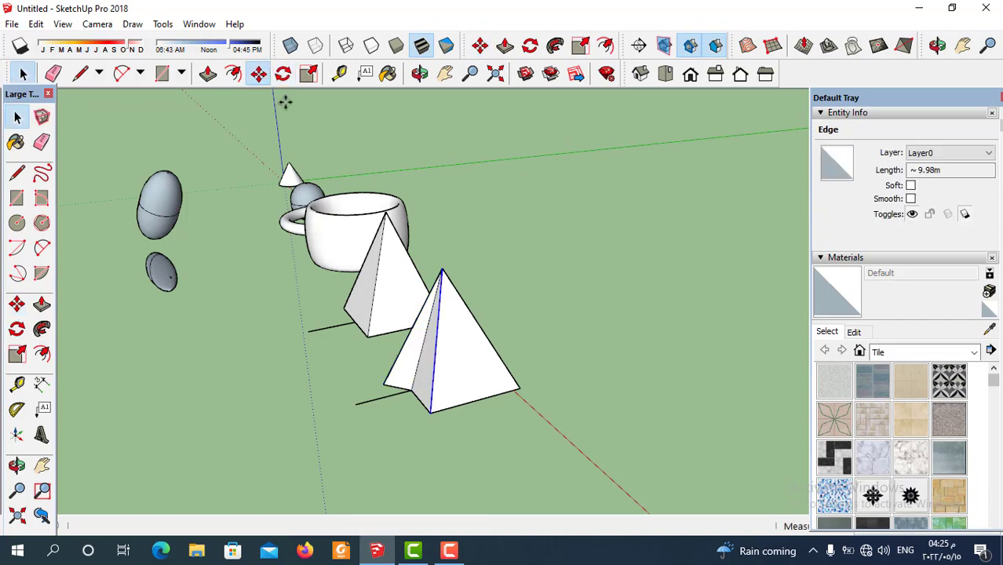
left_click(448, 369)
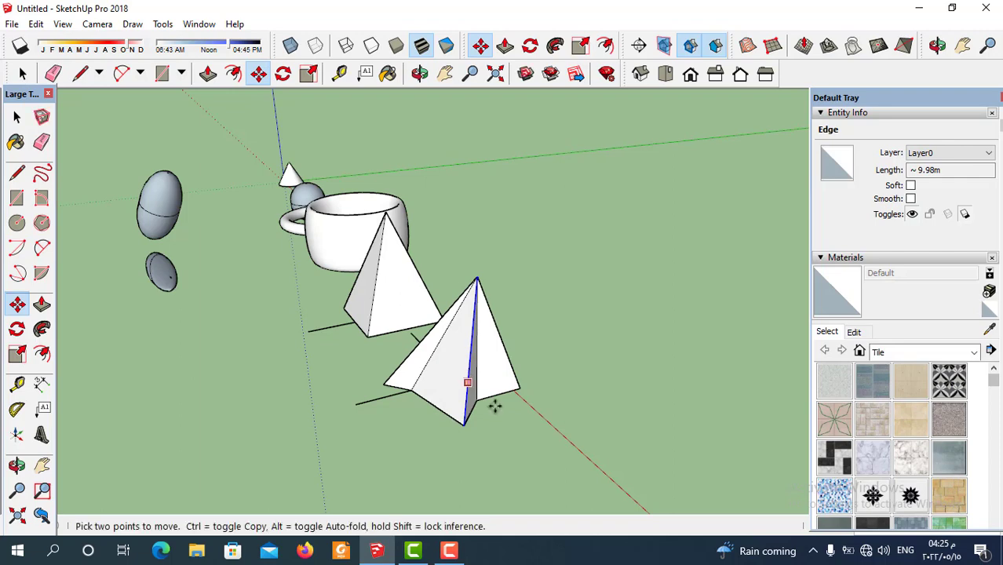
middle_click_drag(495, 405, 509, 347)
scroll(499, 340, "down", 1)
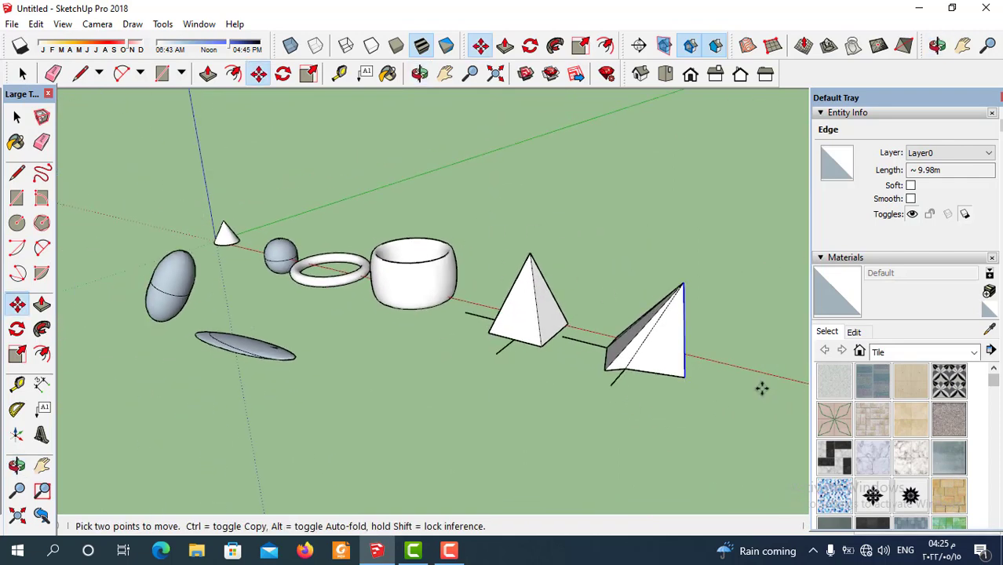
middle_click_drag(761, 389, 577, 416)
scroll(537, 426, "up", 3)
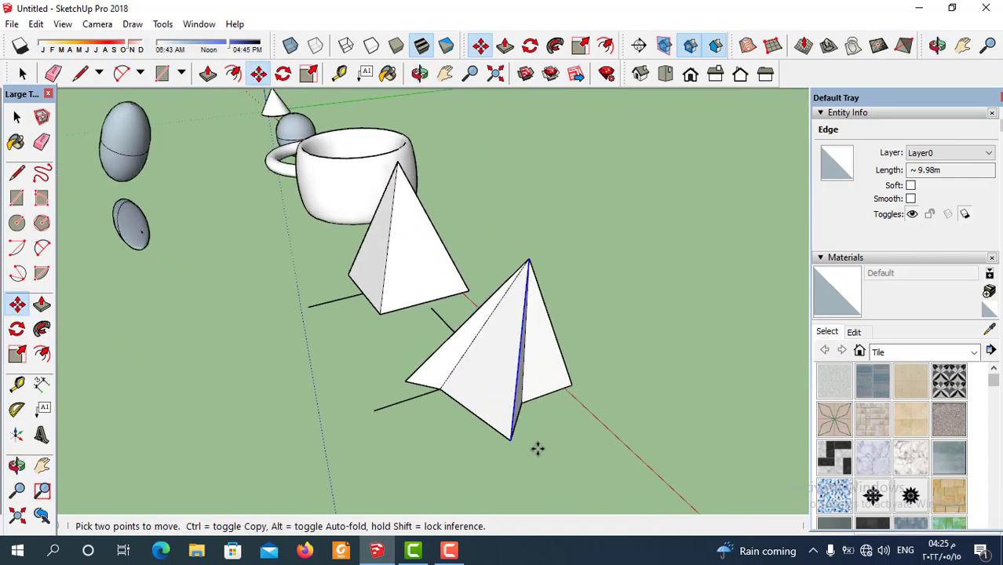
middle_click_drag(537, 448, 503, 404)
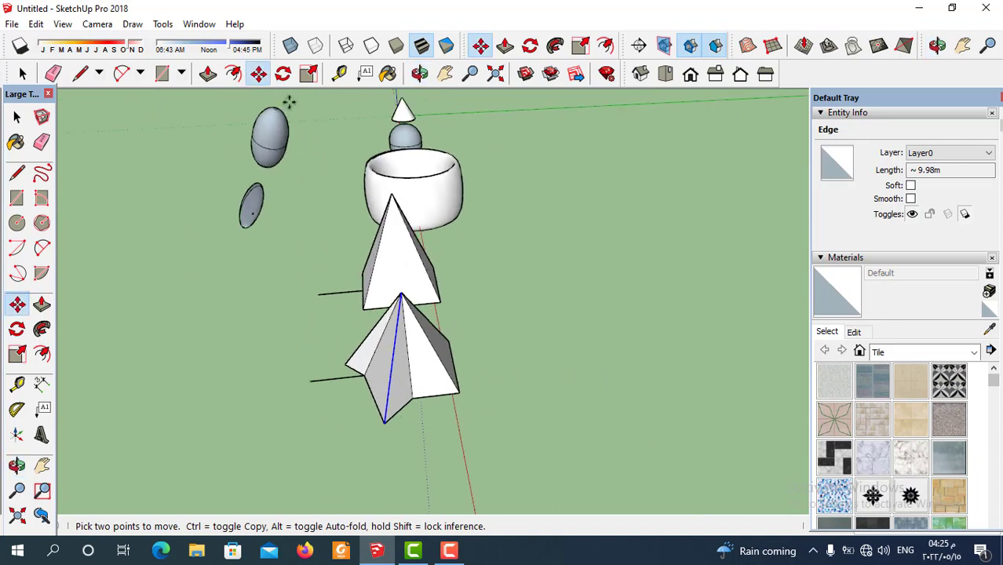
Step: Rotate the distorted pyramid's moved slanted edge about a point on that edge
left_click(308, 73)
left_click(284, 73)
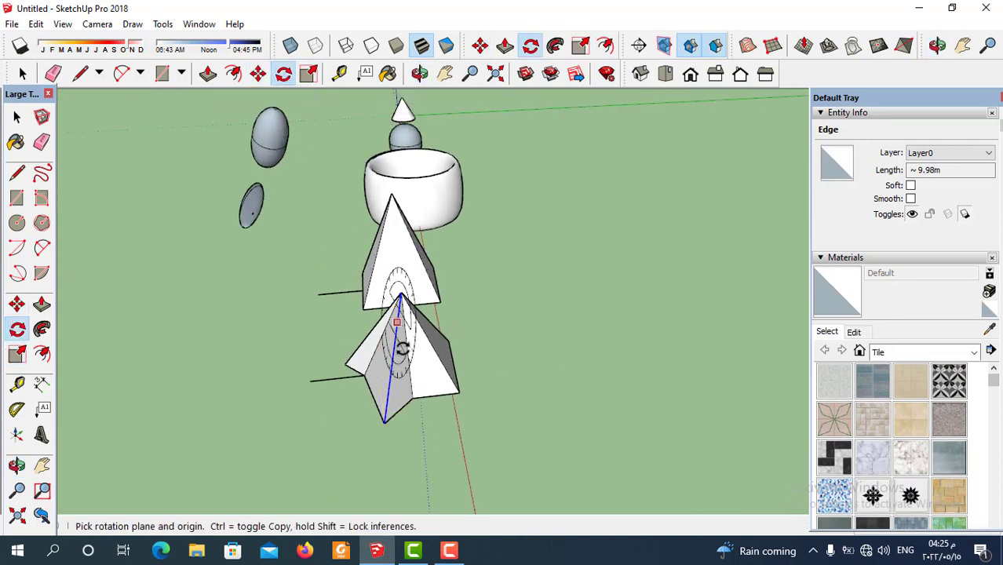
left_click(390, 384)
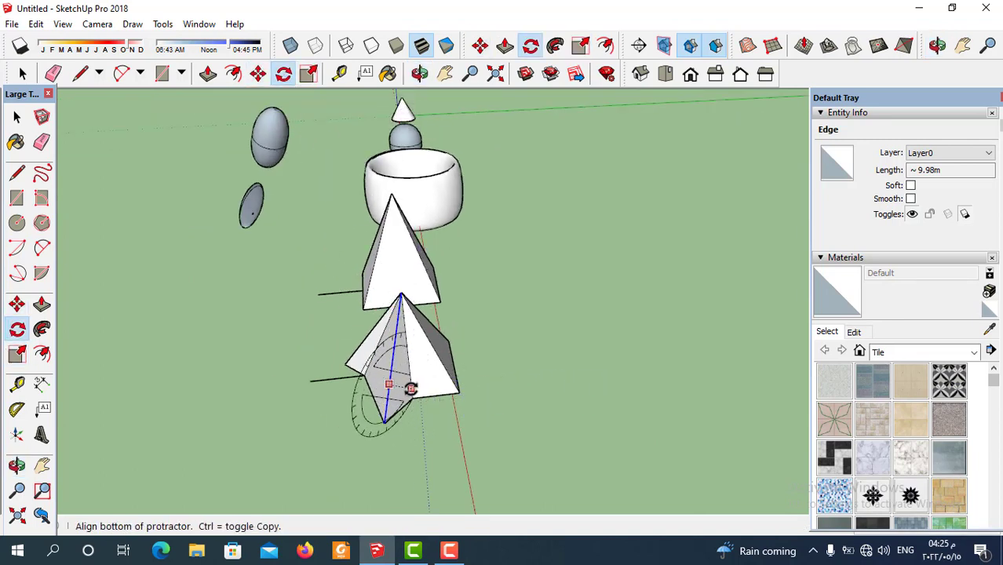
left_click(414, 400)
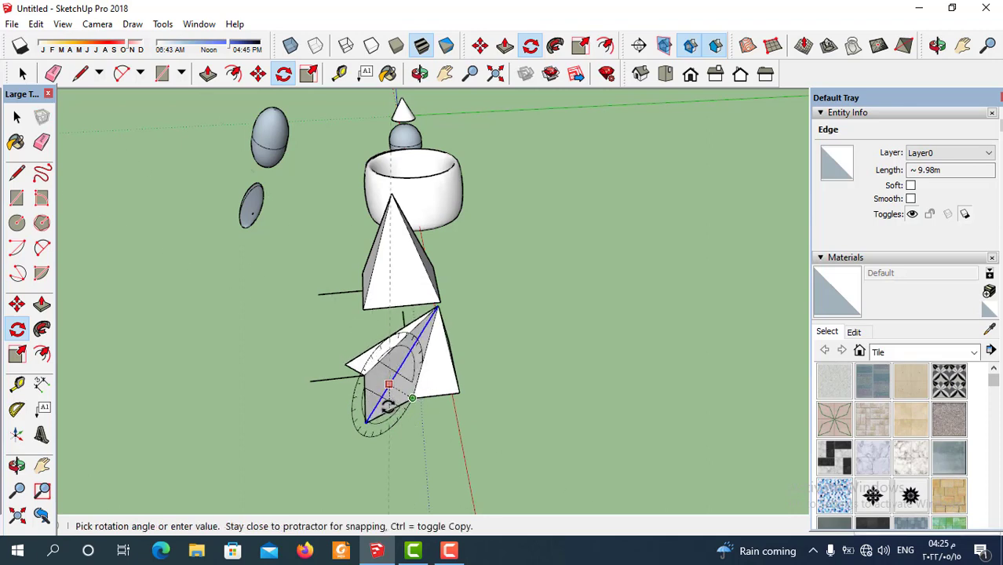
left_click(395, 406)
middle_click_drag(398, 432, 551, 287)
scroll(570, 339, "down", 3)
scroll(551, 287, "down", 2)
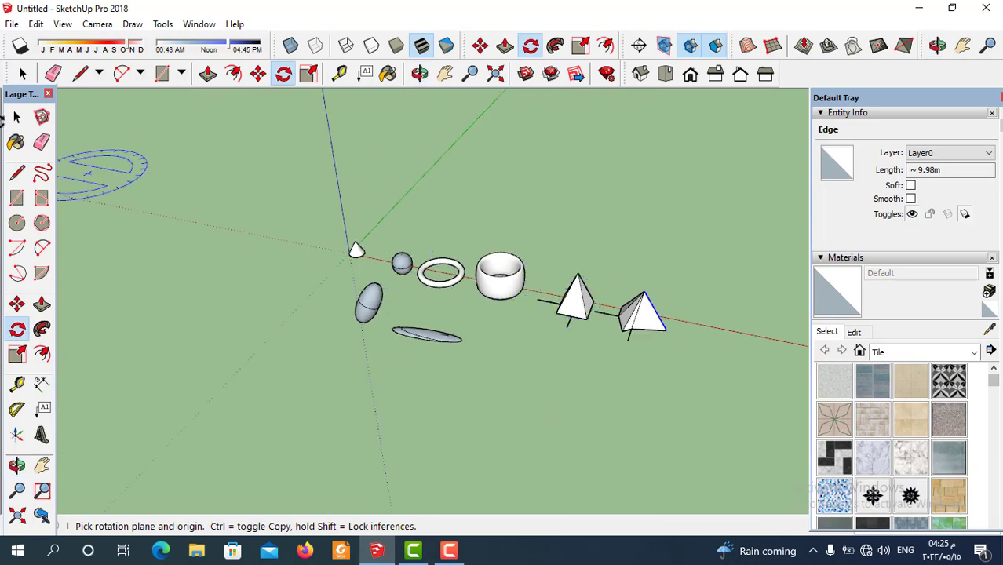
Step: Draw a rectangle on the ground beside the distorted pyramid, near the red axis
left_click(17, 118)
scroll(300, 306, "down", 1)
scroll(648, 322, "up", 2)
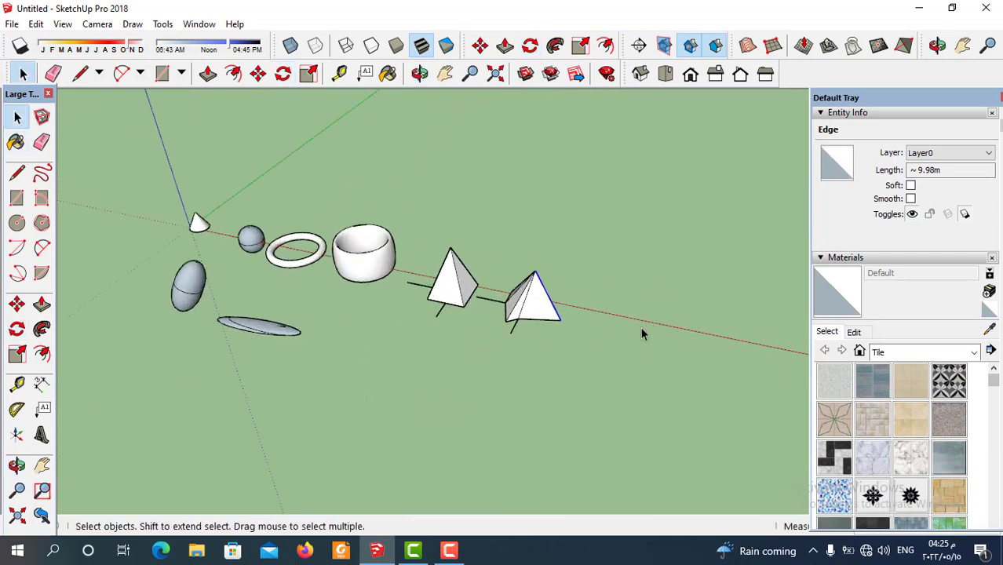
scroll(639, 326, "up", 2)
scroll(444, 287, "down", 1)
left_click(162, 74)
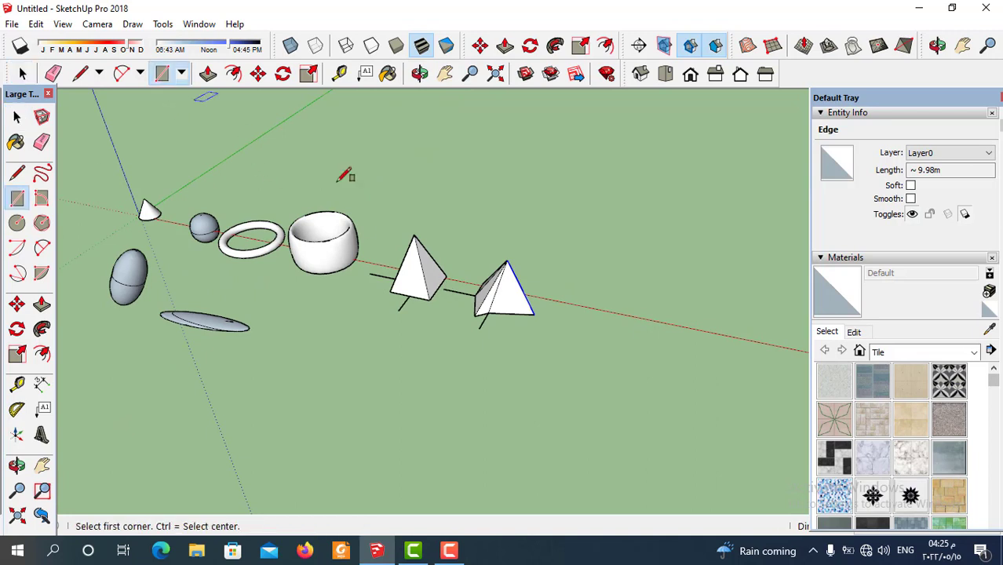
left_click(644, 375)
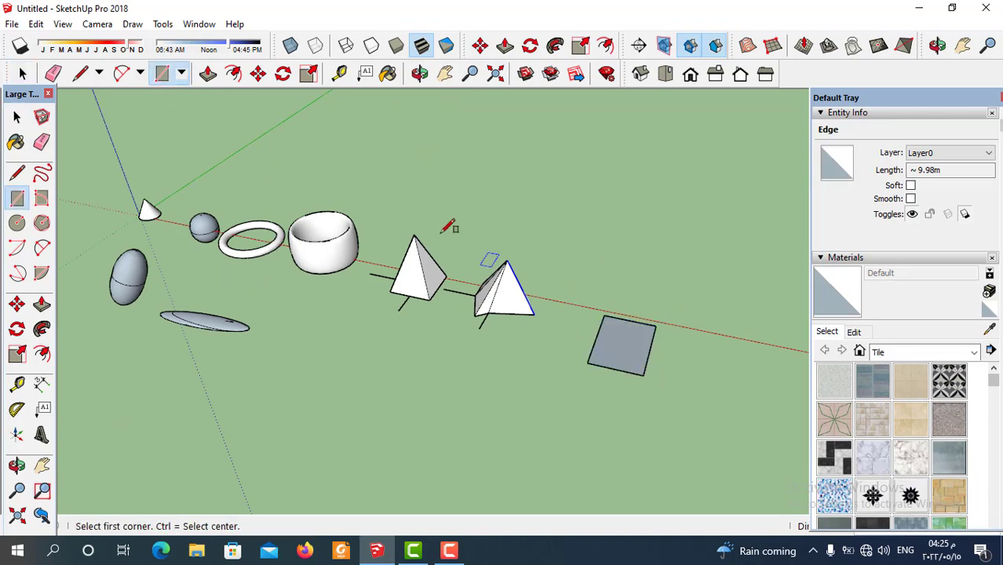
Step: Push/Pull the new rectangle upward into a tall box
left_click(208, 73)
left_click_drag(628, 375, 608, 252)
middle_click_drag(600, 309, 533, 323)
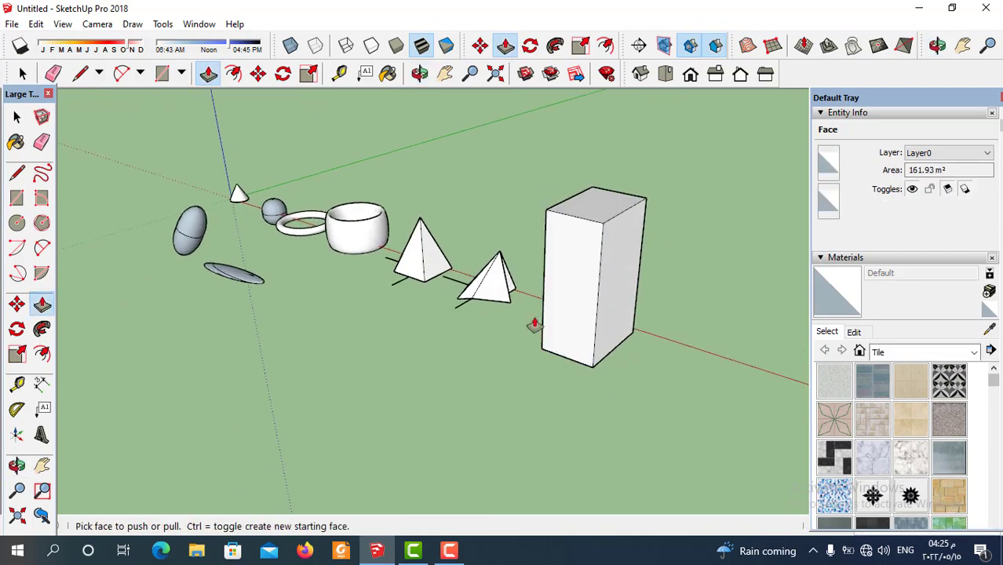
scroll(532, 325, "down", 1)
Step: Rotate the box's top face about one of its corners so that the top slopes
left_click(15, 120)
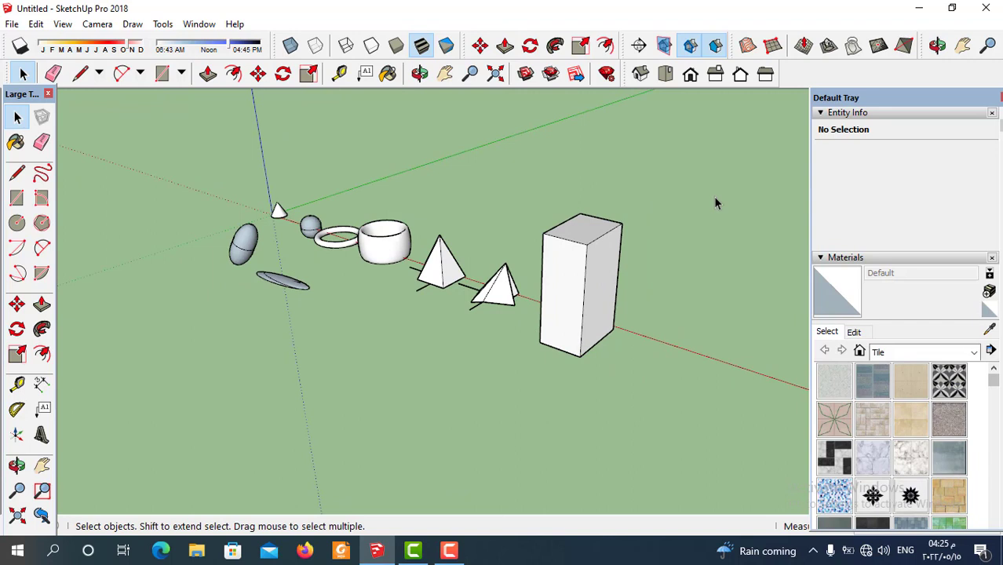
left_click(588, 235)
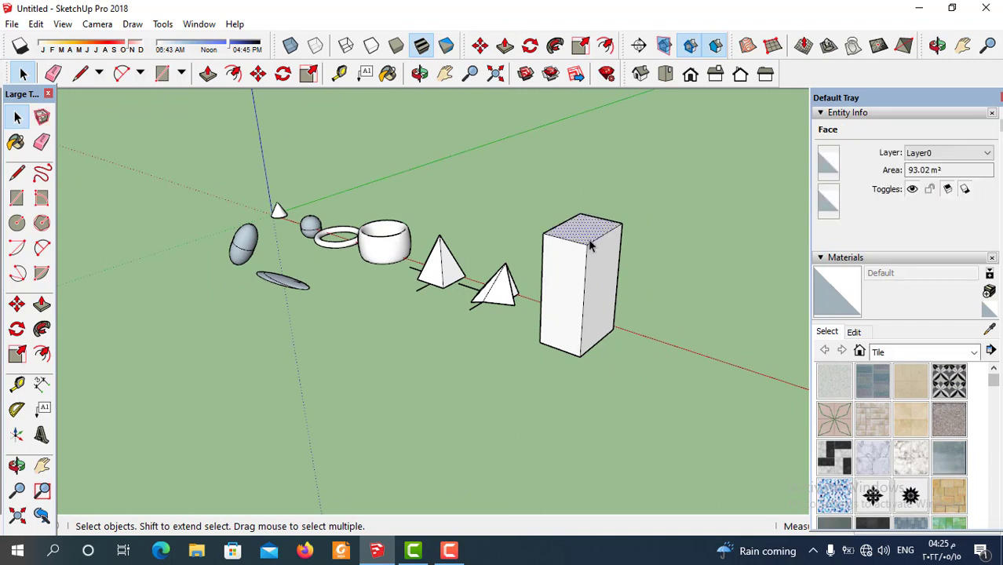
left_click(283, 75)
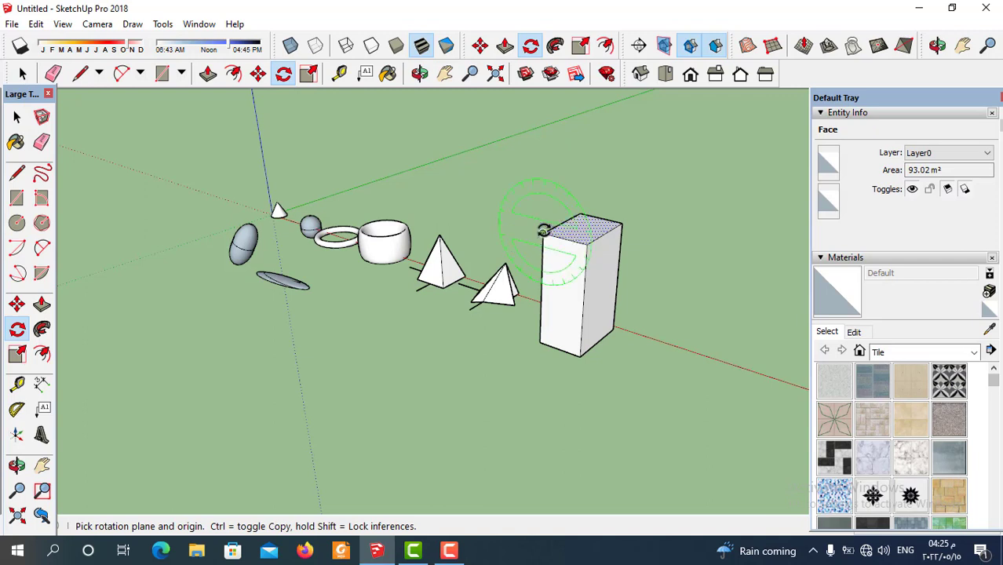
left_click_drag(542, 232, 561, 236)
left_click(586, 232)
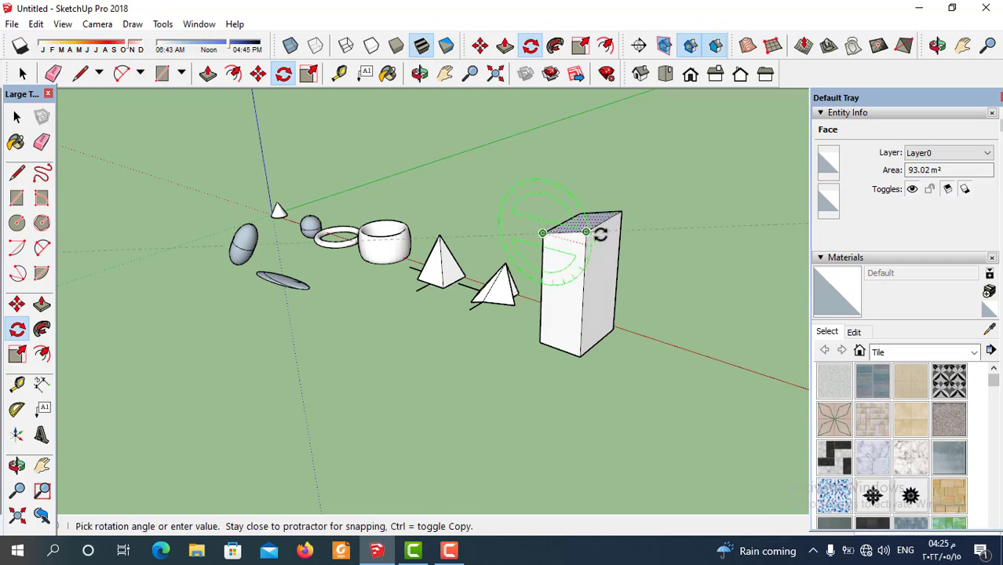
left_click(609, 179)
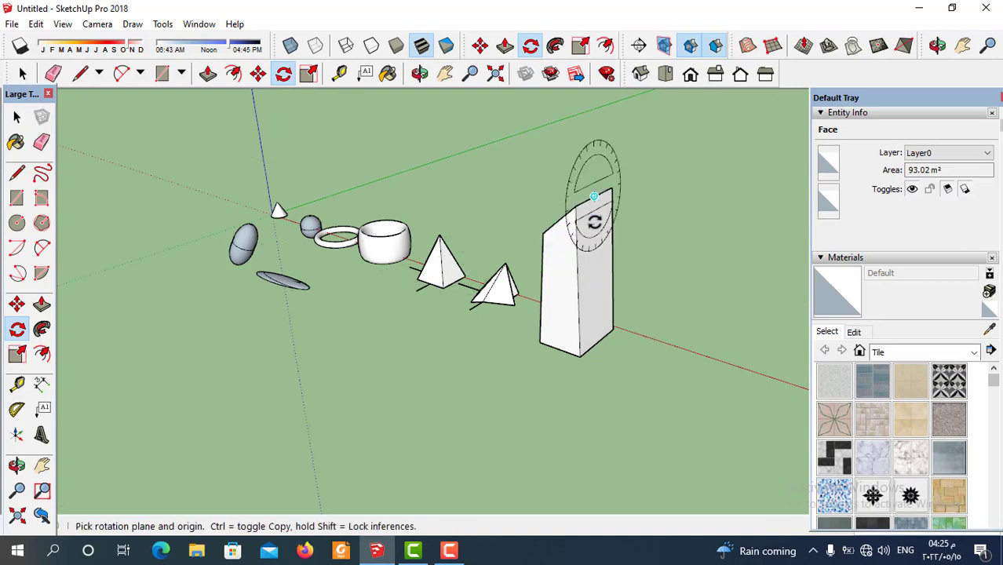
middle_click_drag(593, 179, 600, 327)
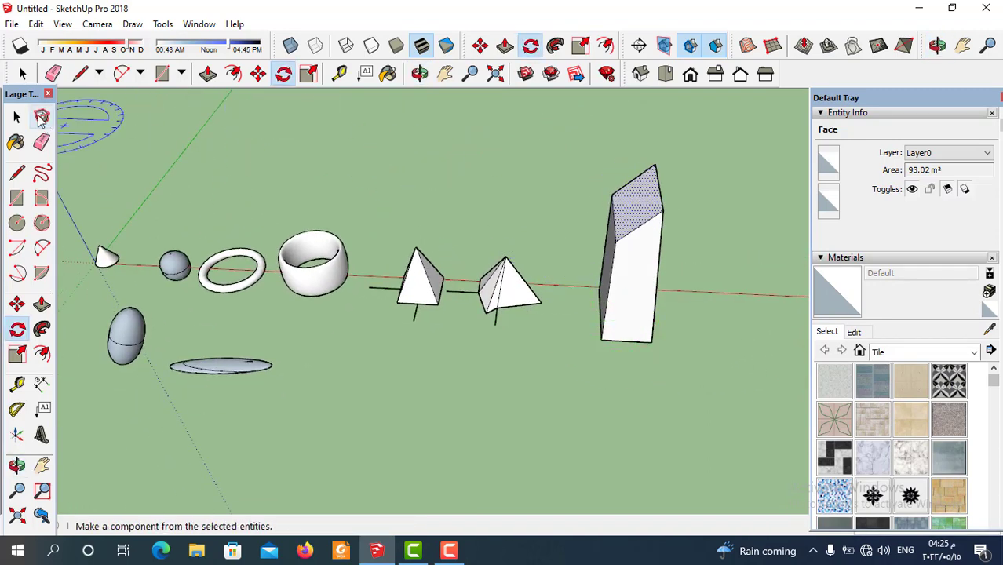
Step: Rotate the box's front face about a point inside it, twisting the box into folded triangular shapes
left_click(23, 73)
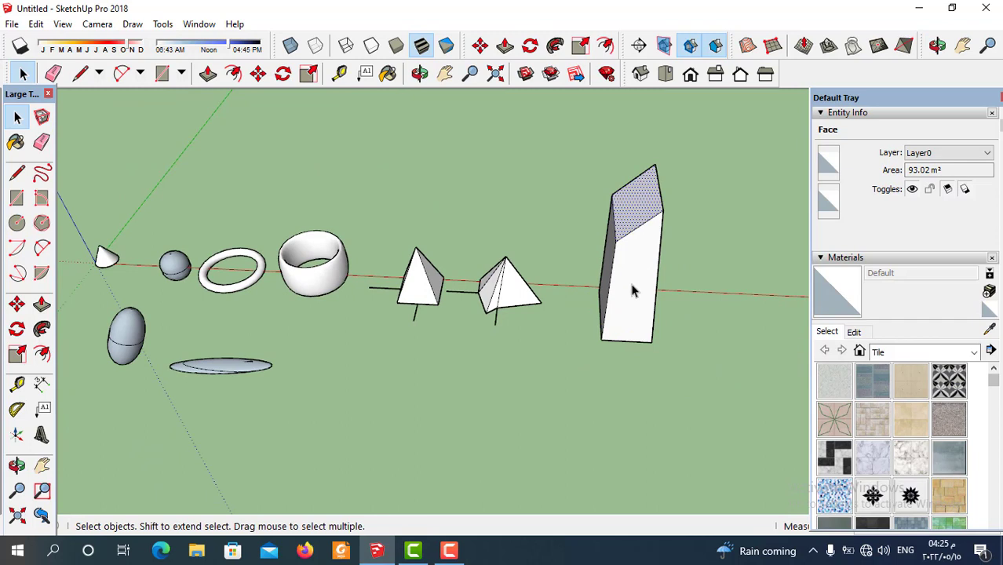
left_click(632, 290)
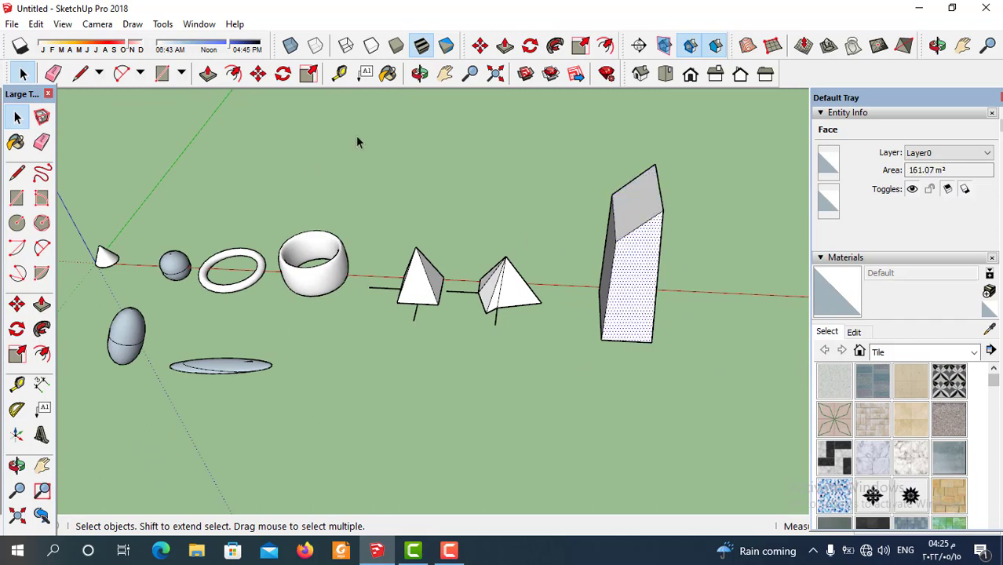
left_click(283, 75)
left_click(640, 296)
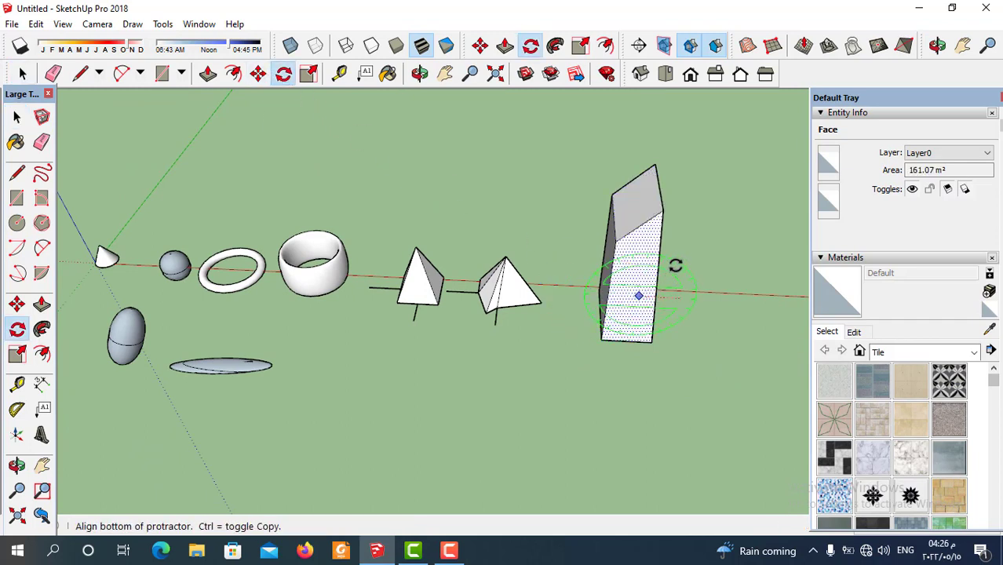
left_click(655, 296)
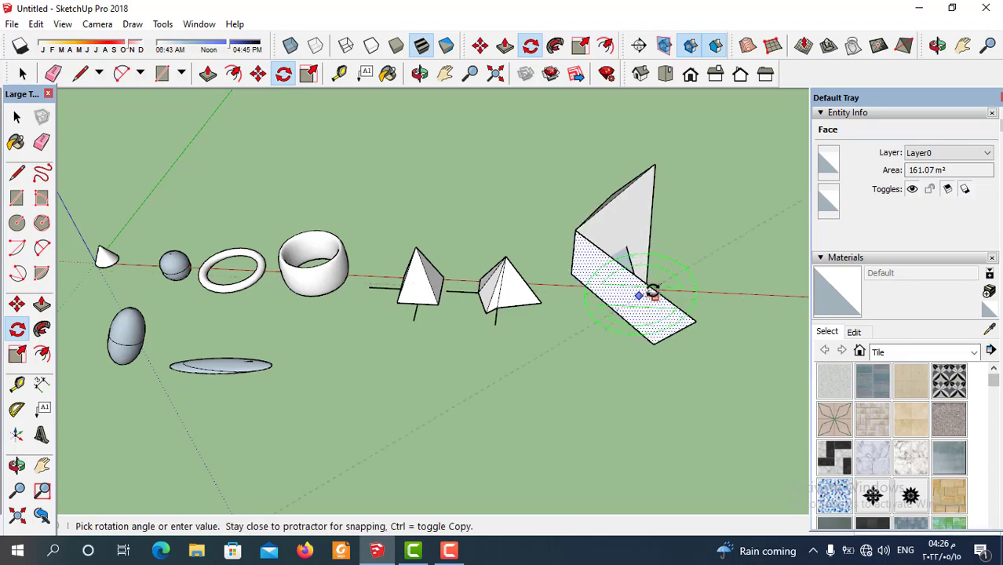
left_click(652, 338)
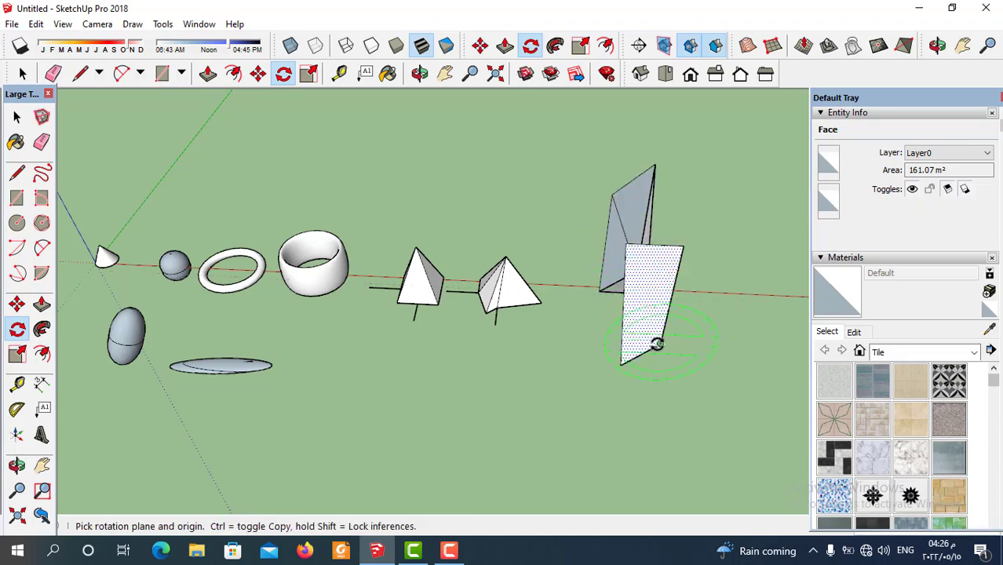
middle_click_drag(656, 343, 430, 325)
Step: Draw a line along the open edge of the twisted box to fill the missing triangular face
scroll(470, 363, "up", 3)
left_click(80, 74)
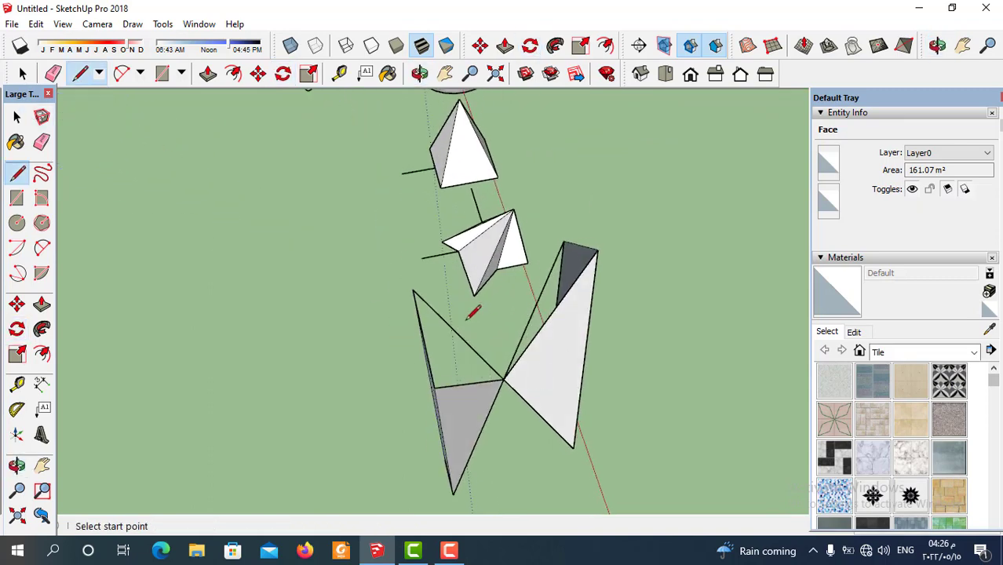
scroll(502, 386, "up", 3)
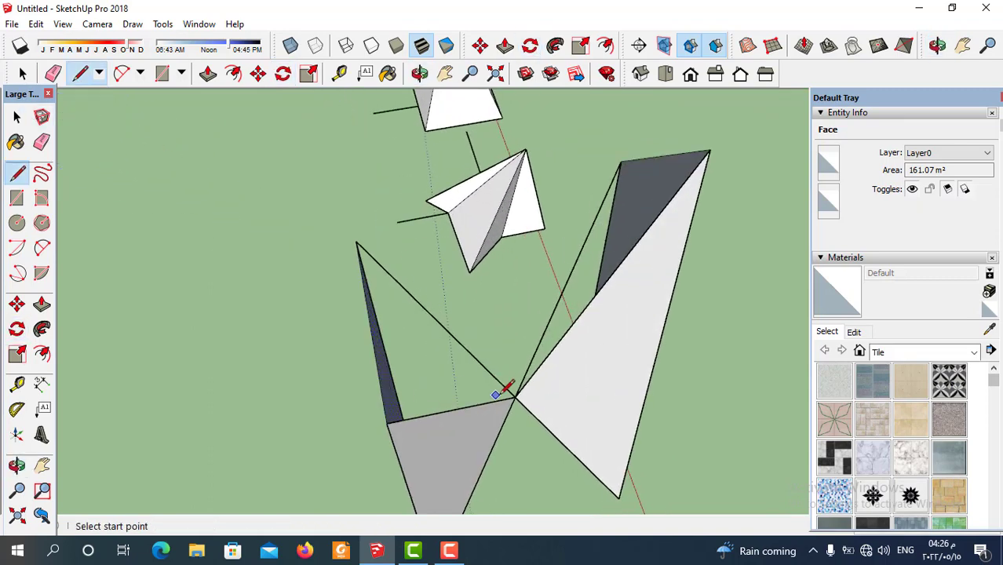
left_click(356, 241)
left_click(515, 396)
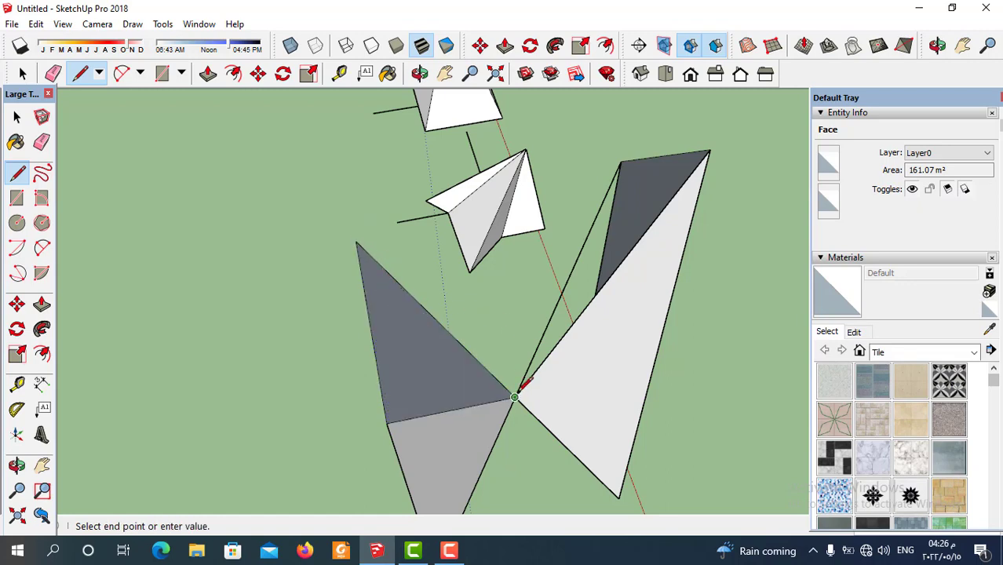
Step: Finish the line at the upper corner of the twisted box's open triangular side
left_click(621, 161)
mouse_move(576, 262)
middle_mouse_down()
mouse_move(620, 311)
mouse_move(645, 246)
mouse_move(781, 382)
mouse_move(716, 275)
mouse_move(711, 234)
middle_mouse_up()
scroll(436, 213, "up", 5)
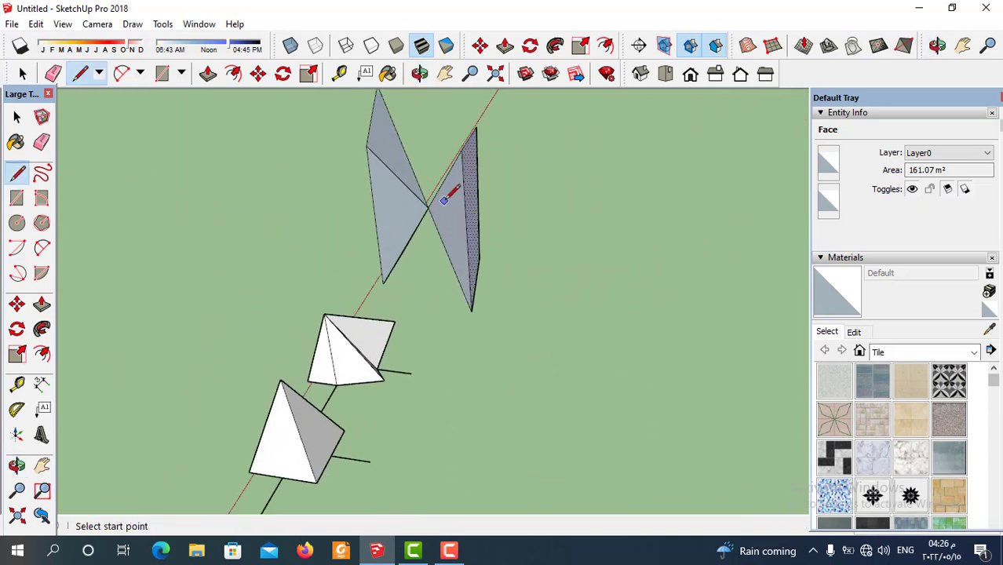
scroll(442, 251, "up", 2)
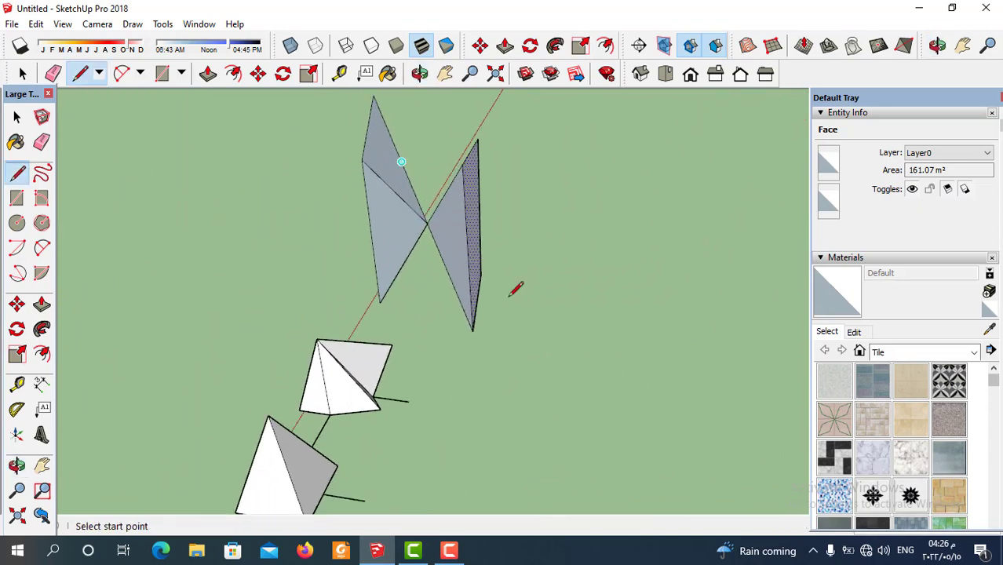
Step: Undo the added line and the rotation of the box's front face
scroll(509, 318, "down", 2)
middle_click_drag(515, 347, 370, 349)
scroll(495, 331, "down", 2)
middle_click_drag(497, 330, 365, 378)
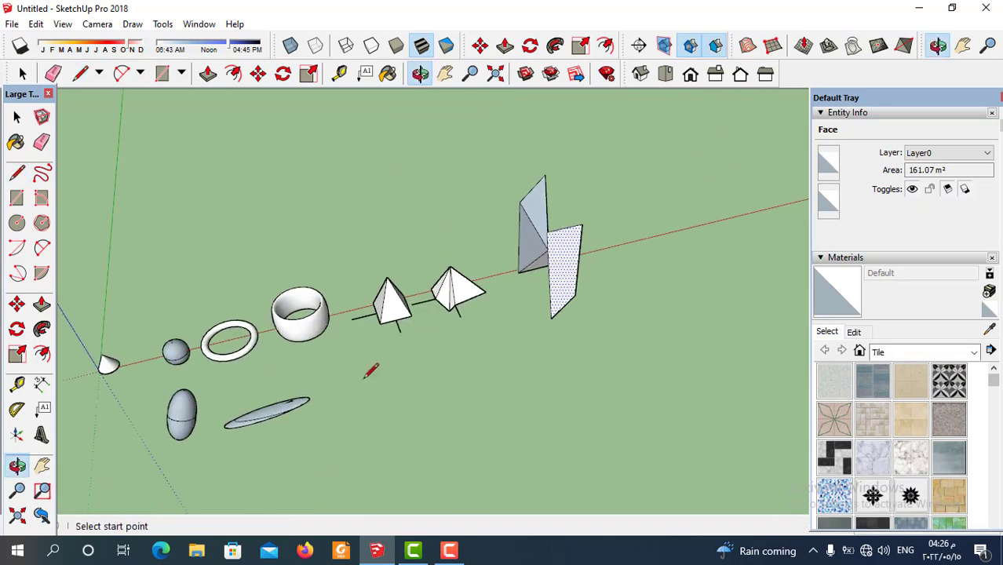
key("ctrl+z")
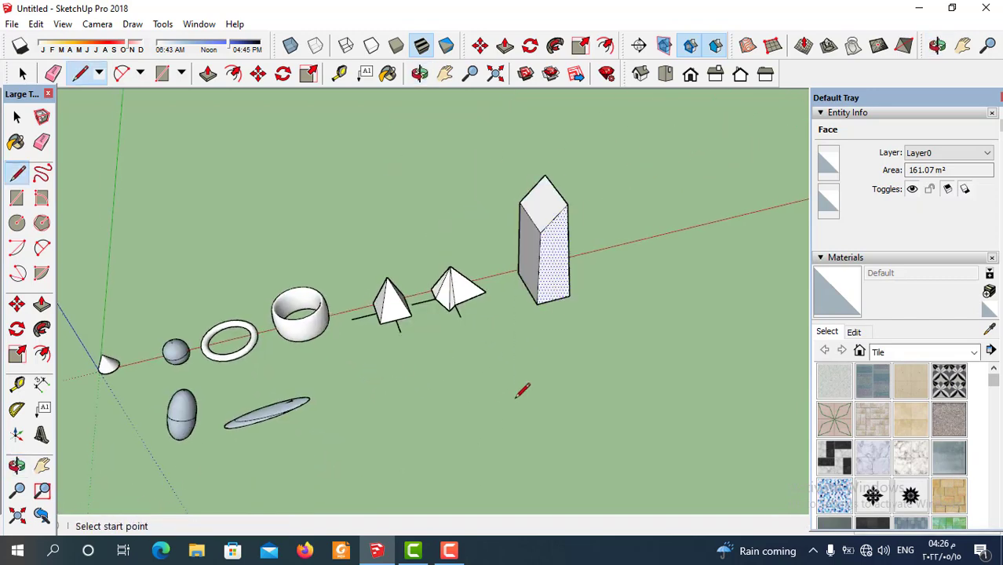
Step: Scale up the tall box's front face from its upper corner, then widen it from the middle of its side
middle_click_drag(514, 328, 404, 289)
scroll(551, 250, "up", 2)
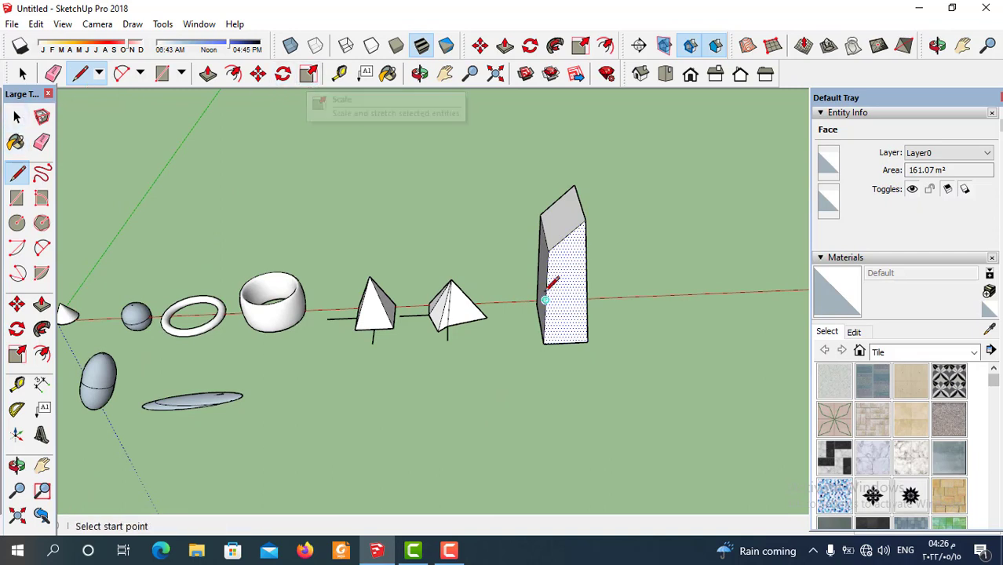
left_click(310, 76)
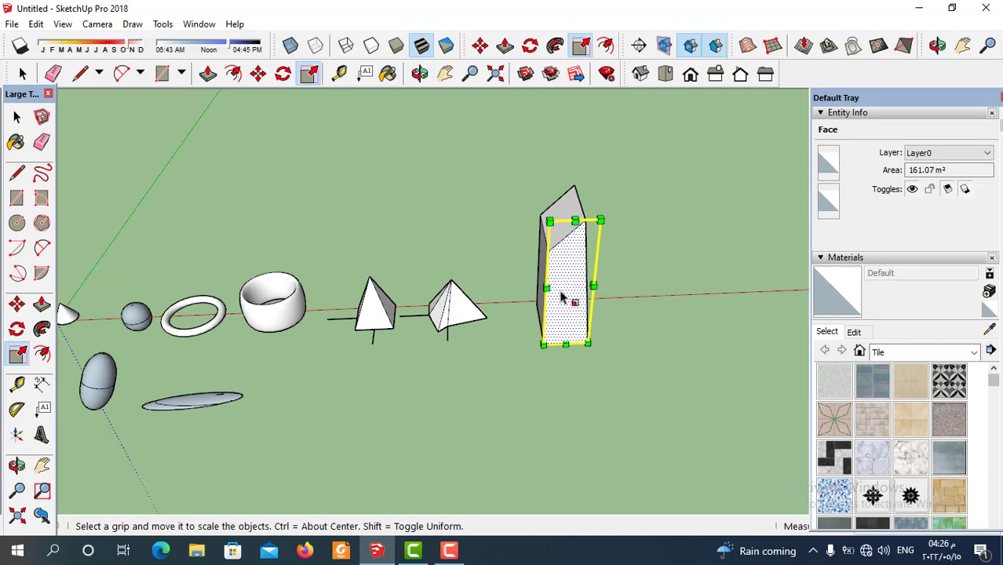
left_click_drag(550, 222, 467, 152)
mouse_move(569, 284)
middle_mouse_down()
mouse_move(696, 349)
mouse_move(622, 310)
mouse_move(620, 252)
mouse_move(567, 284)
middle_mouse_up()
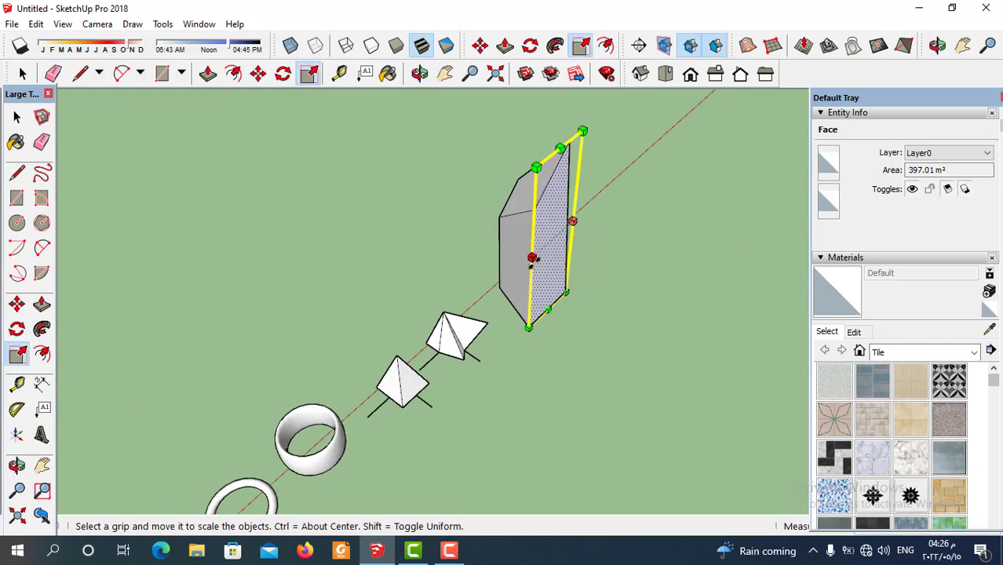
left_click_drag(533, 259, 514, 274)
Step: Push/Pull the triangular face below the reshaped box's peak outward into a long prism
middle_click_drag(562, 330, 651, 311)
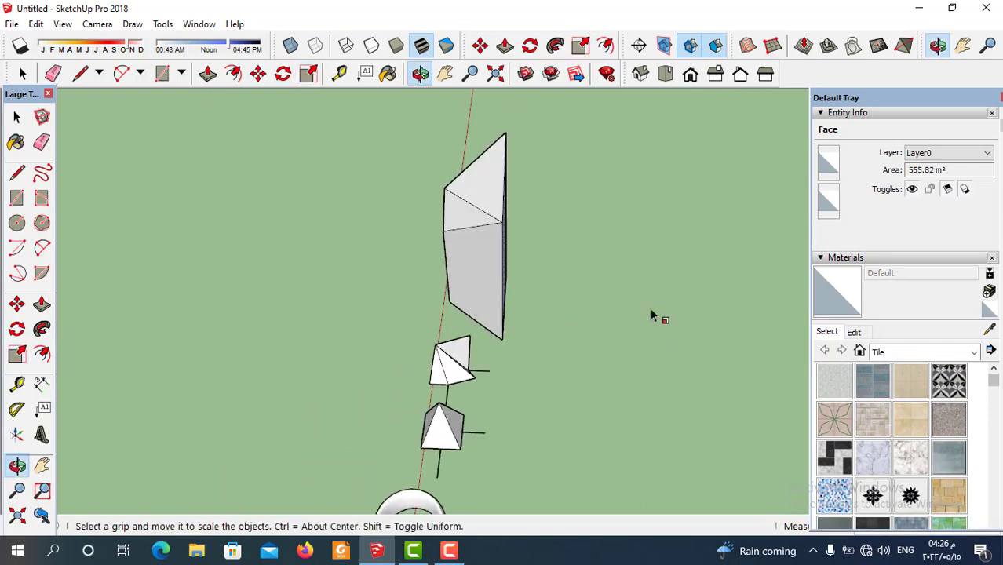
scroll(651, 311, "down", 2)
middle_click_drag(506, 307, 597, 240)
scroll(450, 300, "up", 2)
middle_click_drag(451, 306, 459, 210)
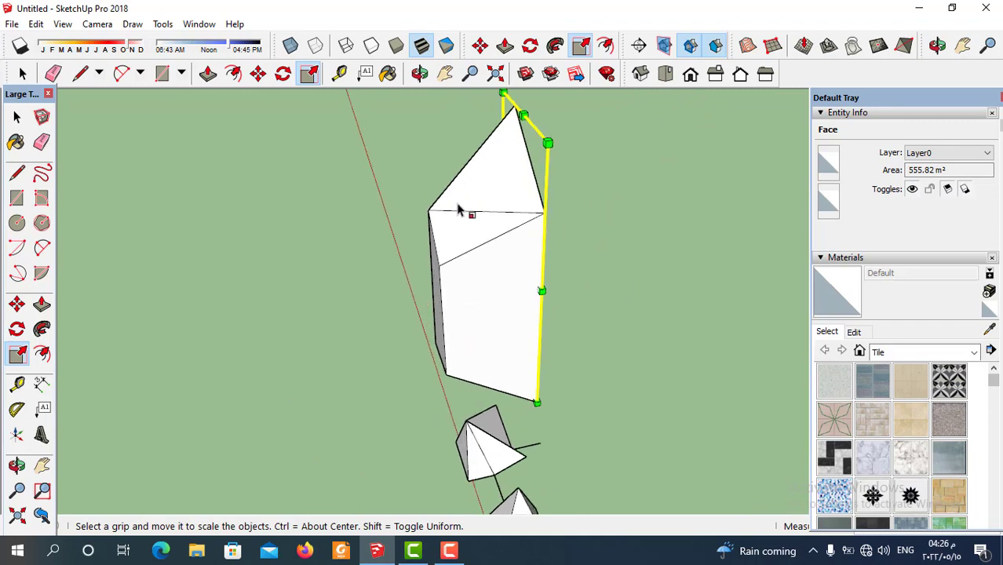
left_click(207, 73)
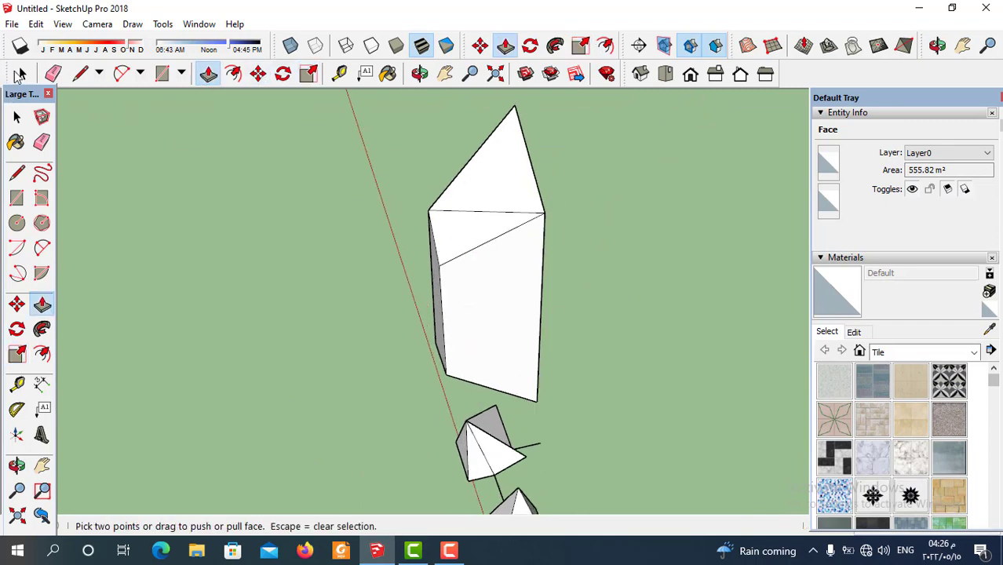
left_click(20, 73)
left_click(455, 246)
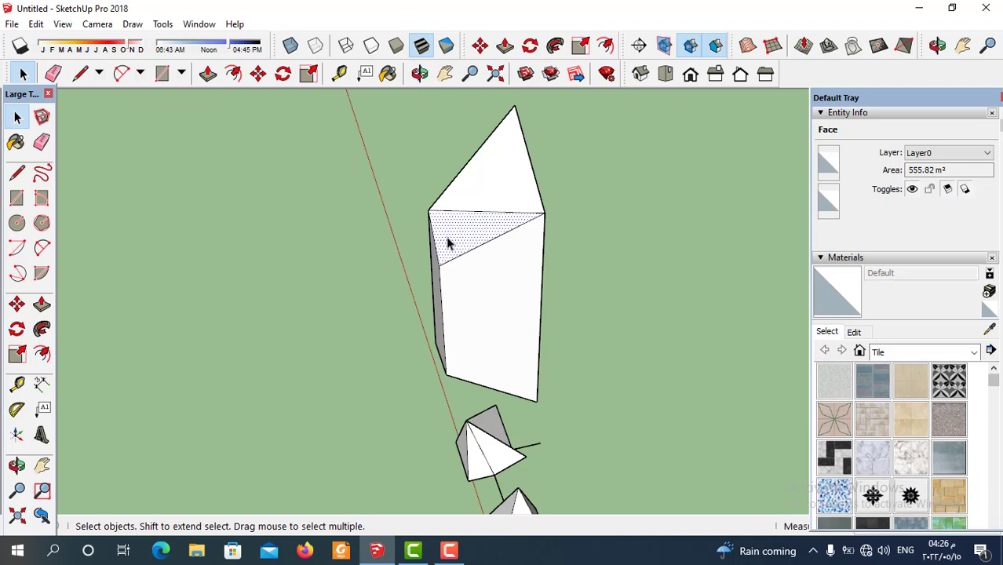
left_click(207, 73)
left_click_drag(460, 239, 403, 190)
middle_click_drag(522, 343, 648, 339)
scroll(526, 271, "down", 4)
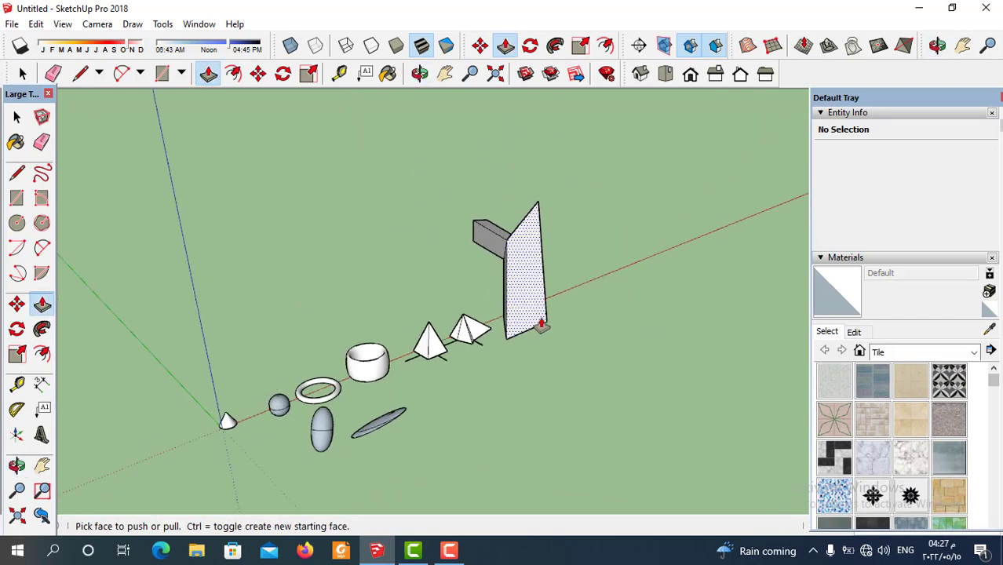
Step: Examine the reshaped box and the row of finished solids from several angles
scroll(553, 357, "up", 2)
middle_click_drag(553, 357, 528, 385)
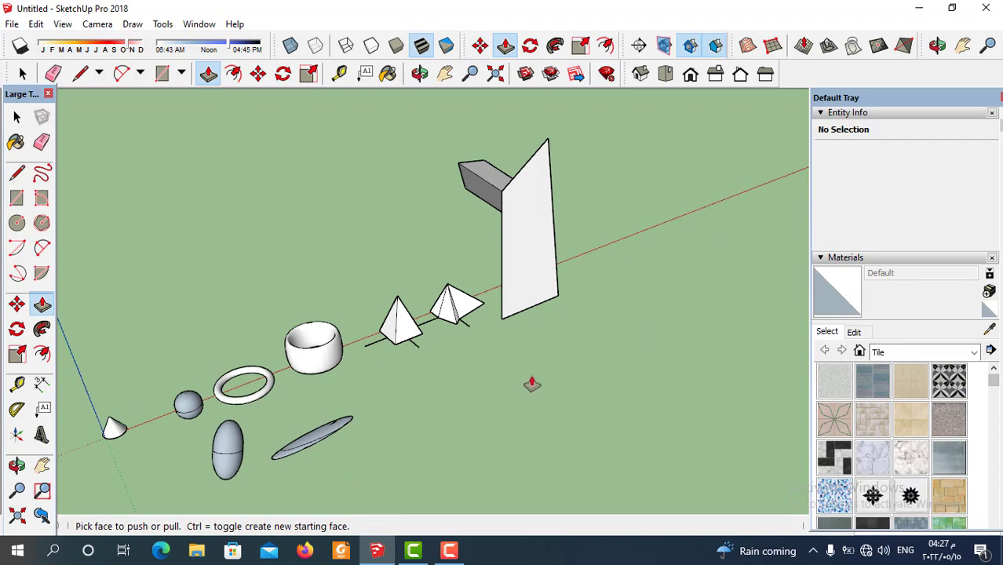
middle_click_drag(523, 353, 424, 405)
scroll(382, 433, "up", 2)
scroll(551, 360, "down", 2)
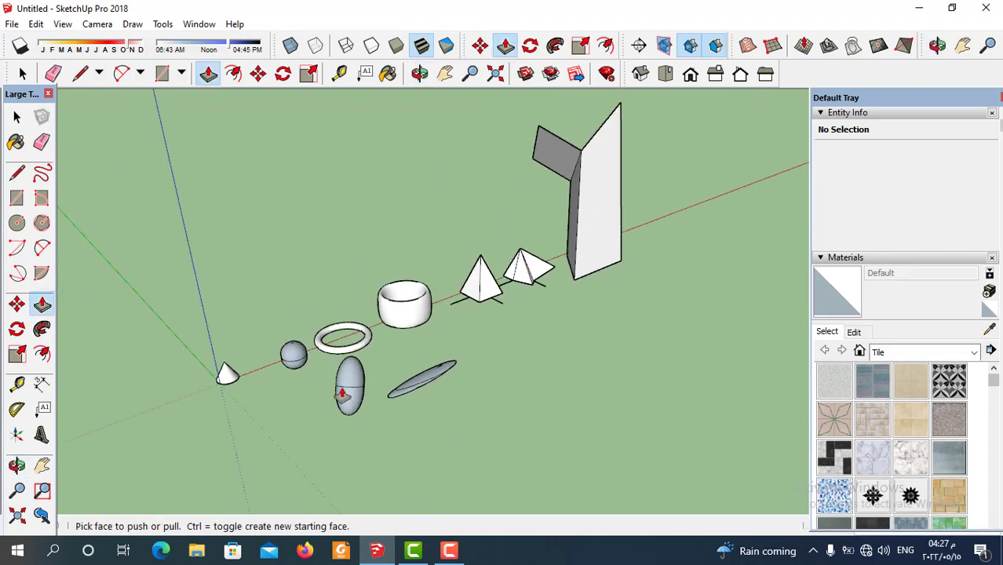
scroll(246, 389, "up", 1)
scroll(494, 342, "up", 2)
left_click(448, 549)
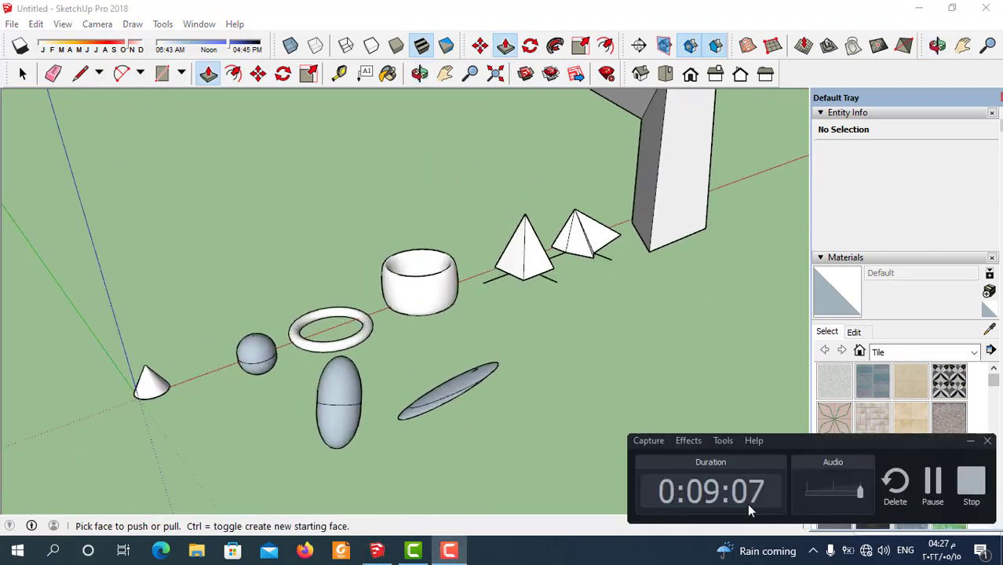
left_click(449, 550)
scroll(450, 402, "down", 1)
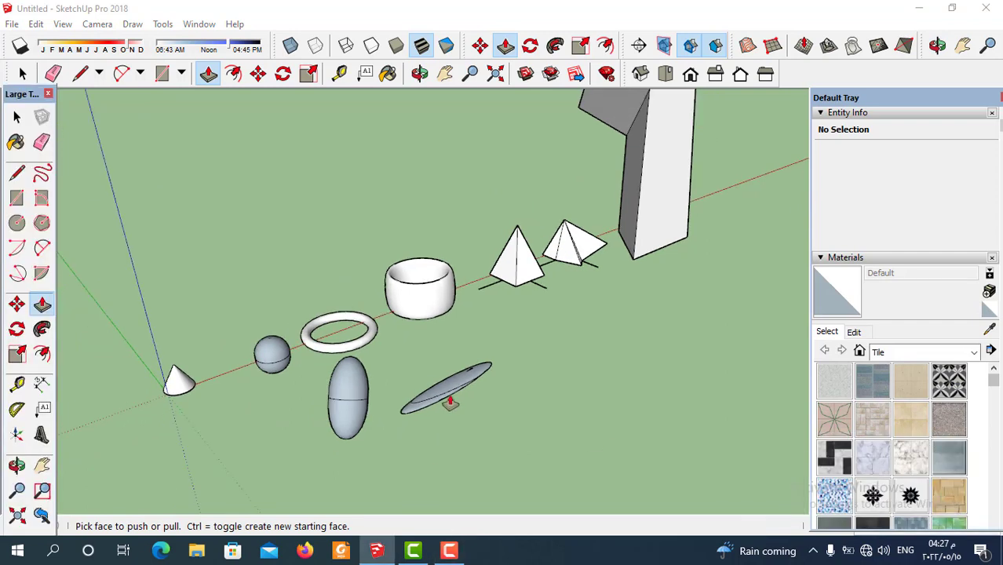
middle_click_drag(450, 402, 477, 412)
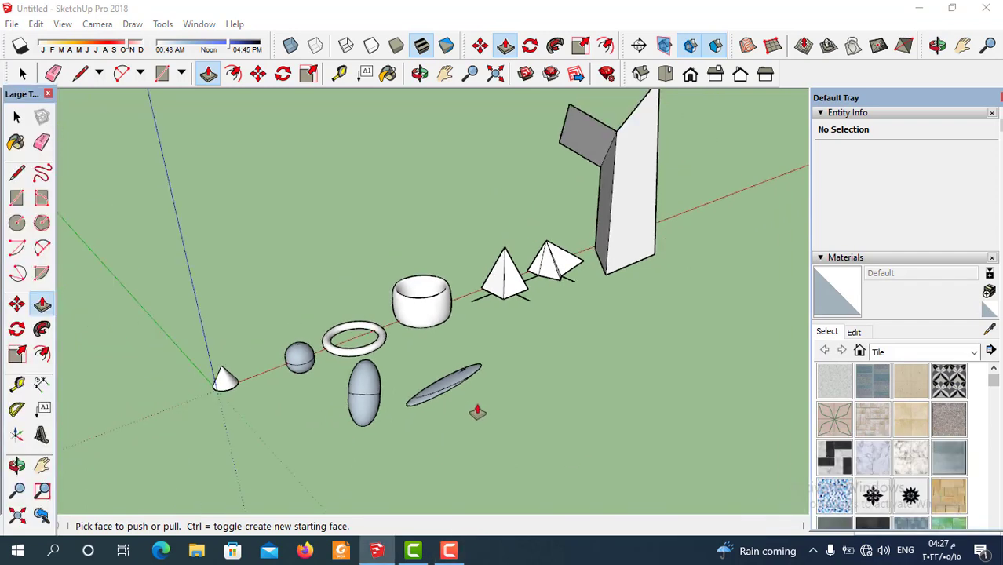